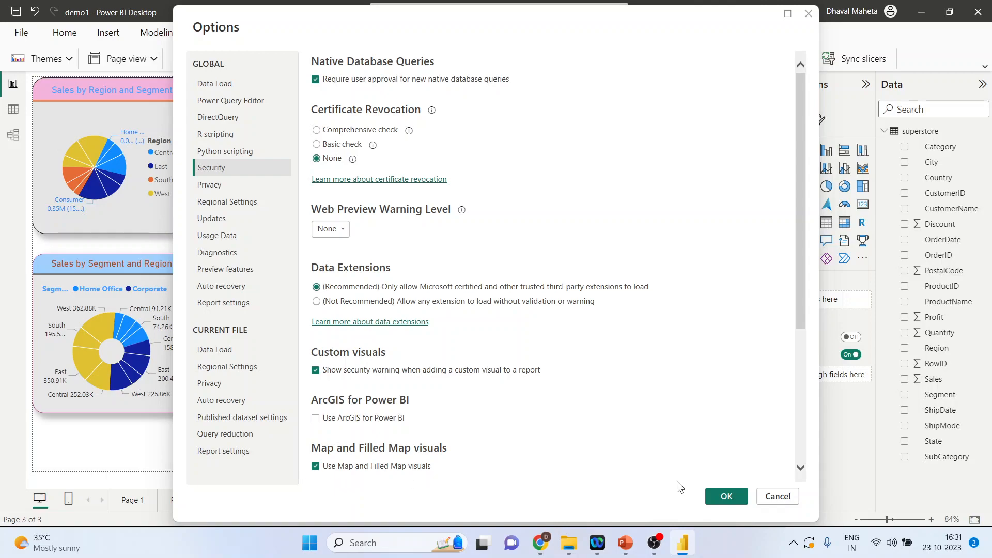
Step: Accept the options and add a shape map visual beside the Sales by Segment and Region donut chart
click(720, 498)
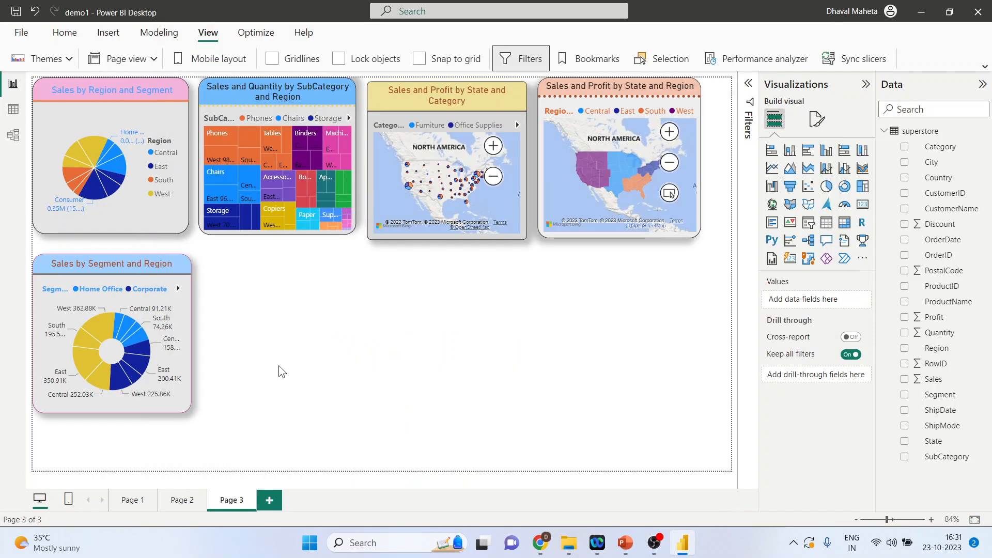
click(809, 207)
drag(586, 268, 251, 270)
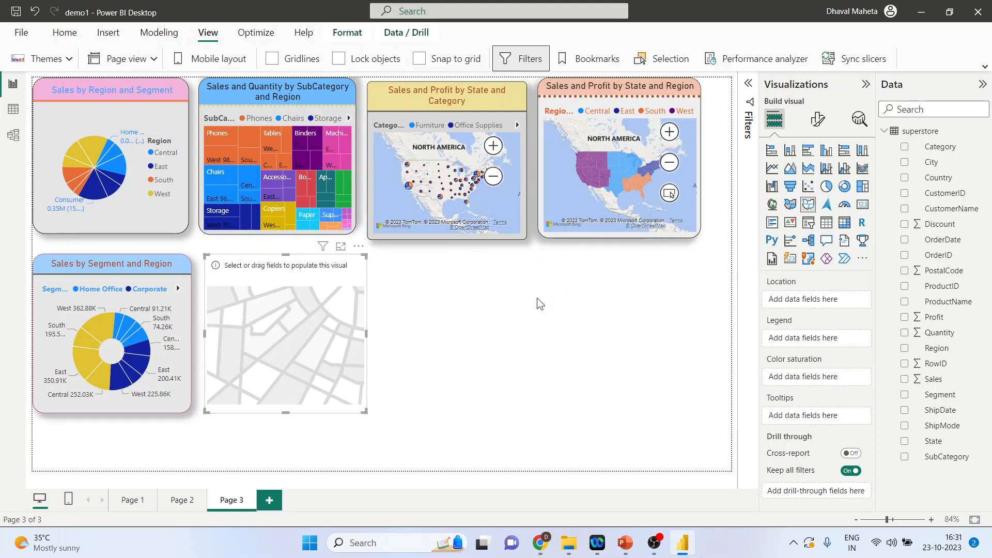
Step: Populate the shape map with State as location, Region as legend and Profit as color saturation
drag(934, 443, 816, 306)
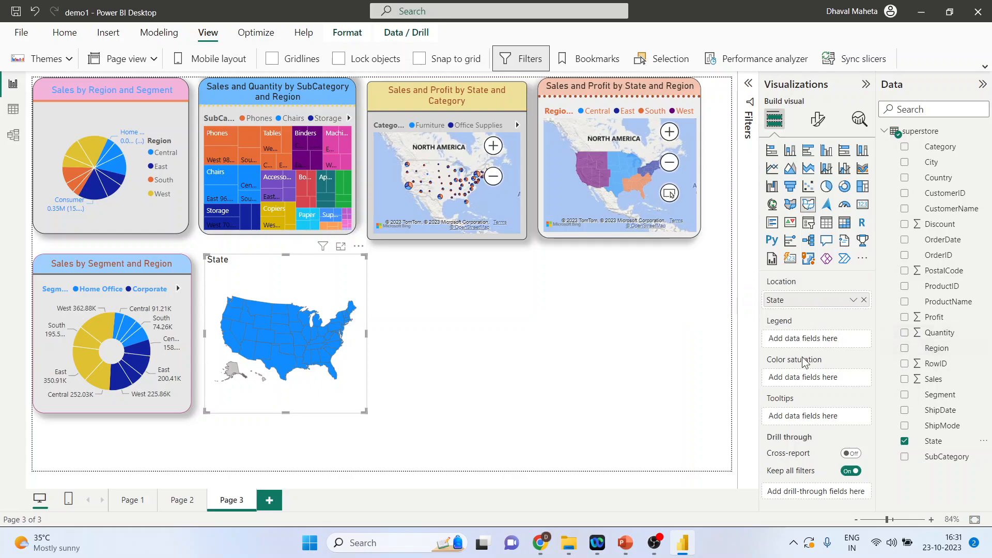
drag(930, 355, 814, 345)
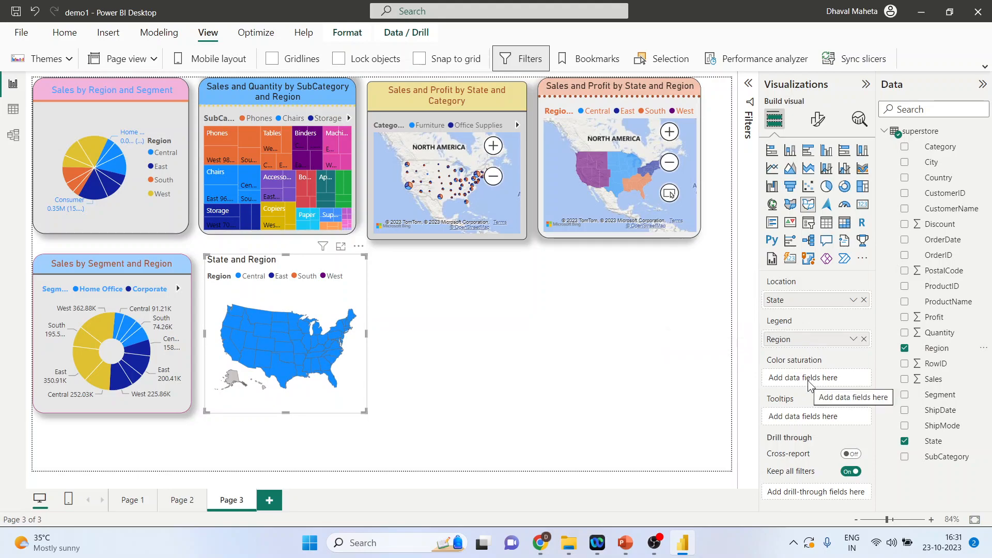
drag(932, 320, 812, 378)
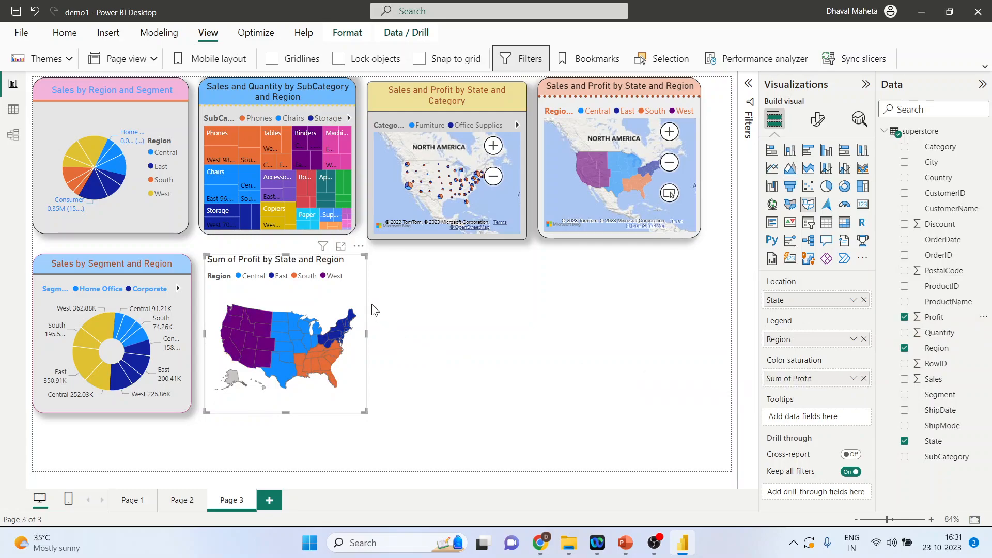
Step: Enlarge the shape map in focus mode and inspect the profit details of individual states
click(341, 249)
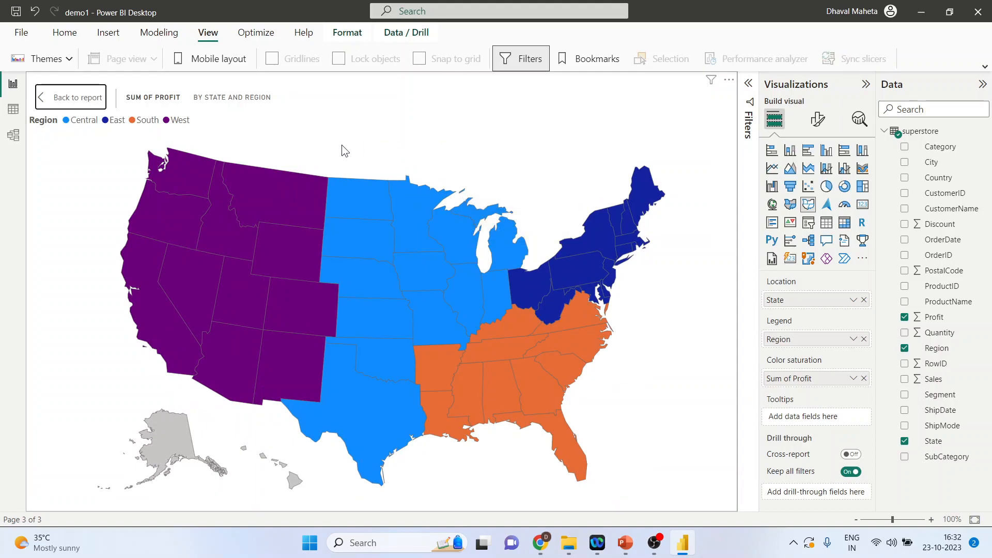
mouse_move(236, 241)
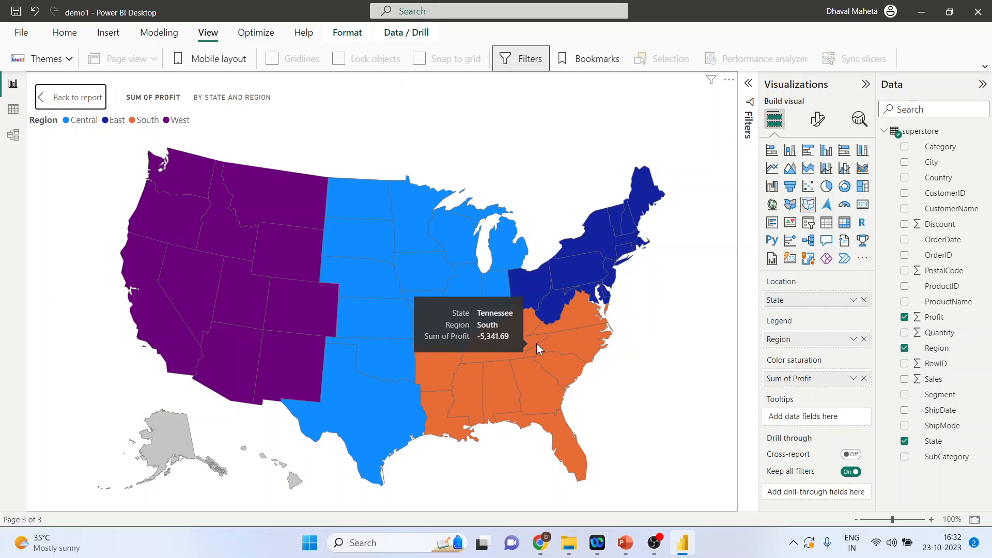
Step: Open the shape map's formatting settings and review the available map types
click(820, 129)
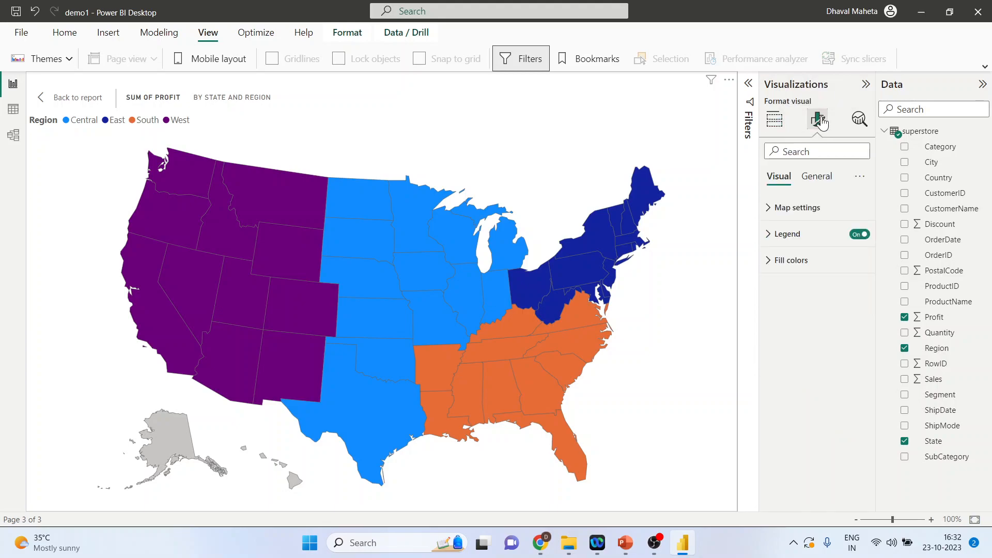
click(768, 212)
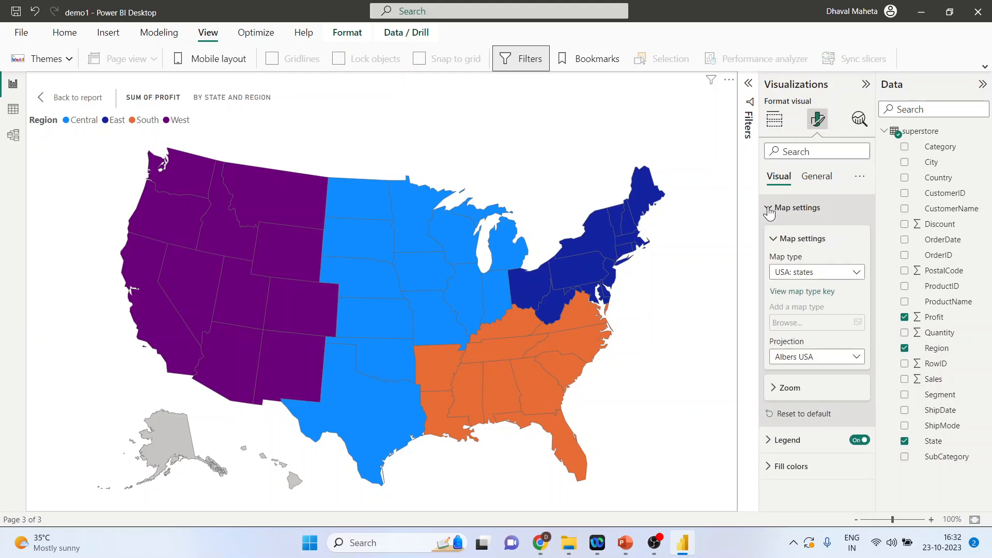
click(857, 272)
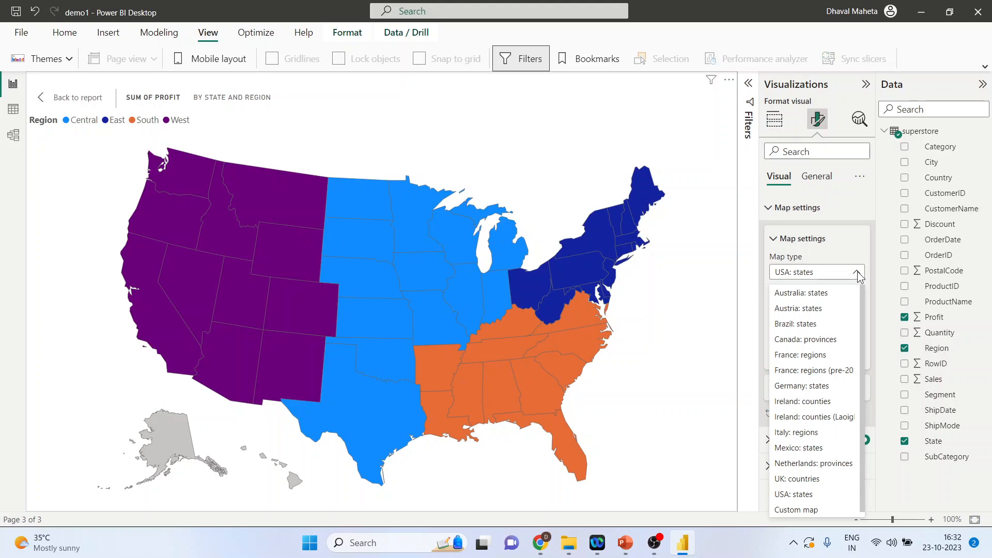
click(848, 242)
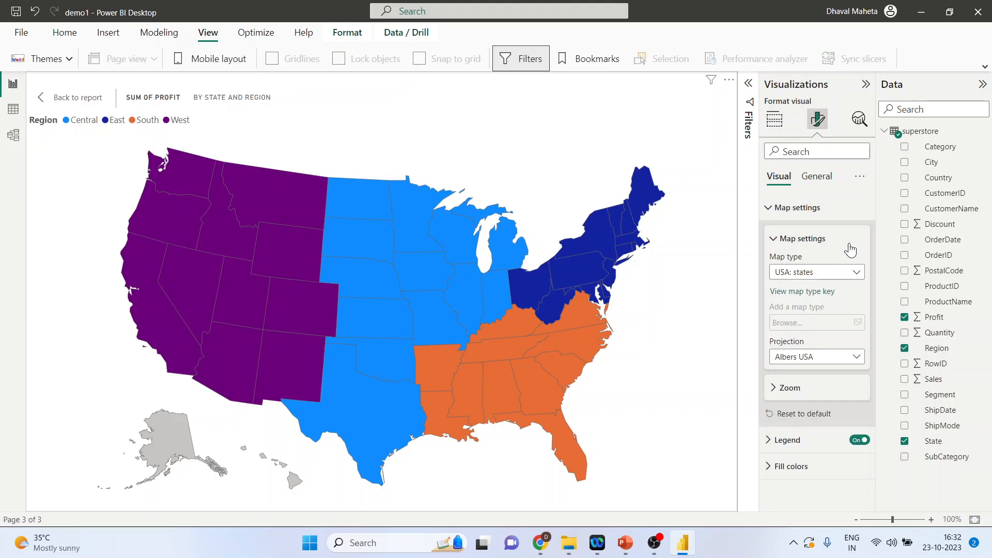
Step: Try the Equirectangular, Mercator and Orthographic projections on the shape map and return to Albers USA
click(857, 360)
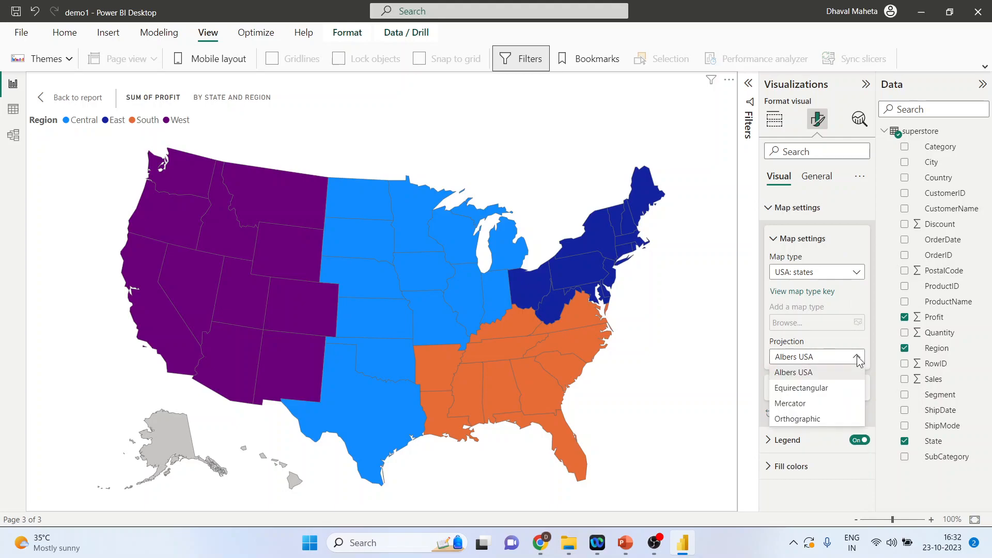
click(838, 388)
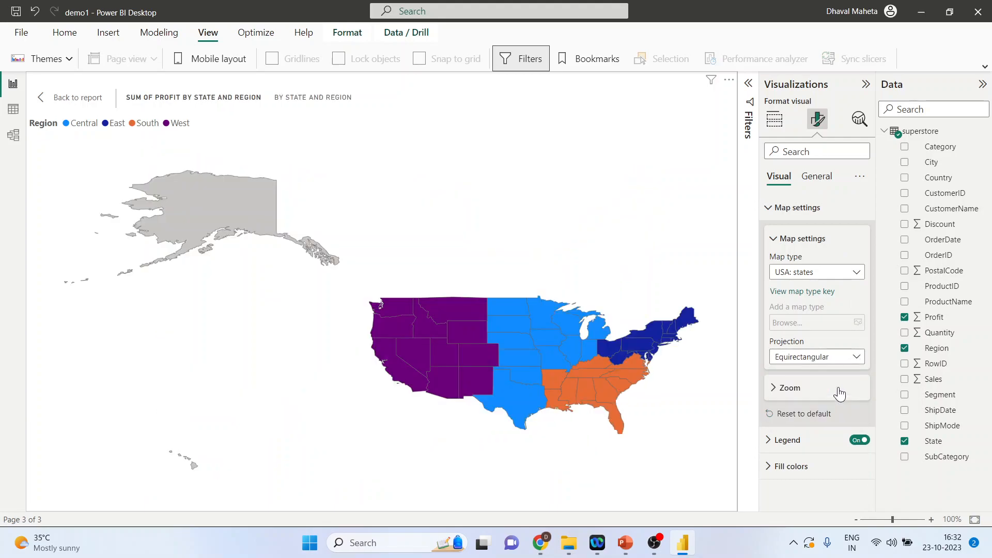
click(855, 359)
click(825, 401)
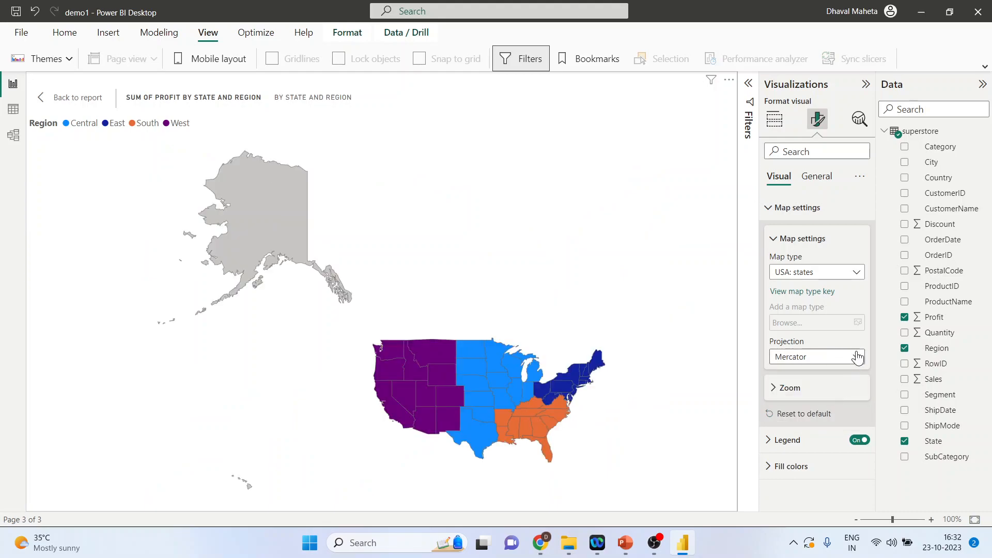
click(856, 355)
click(831, 419)
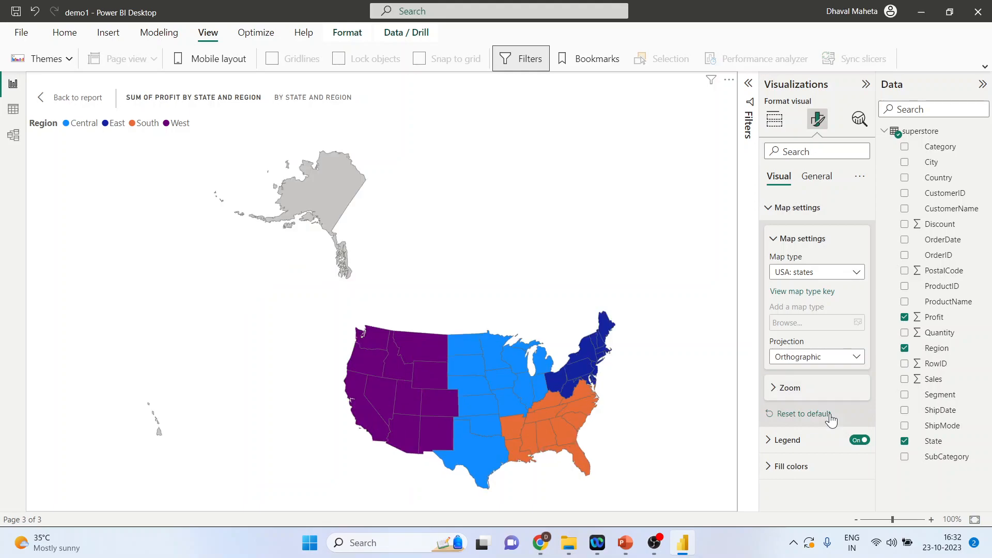
click(853, 360)
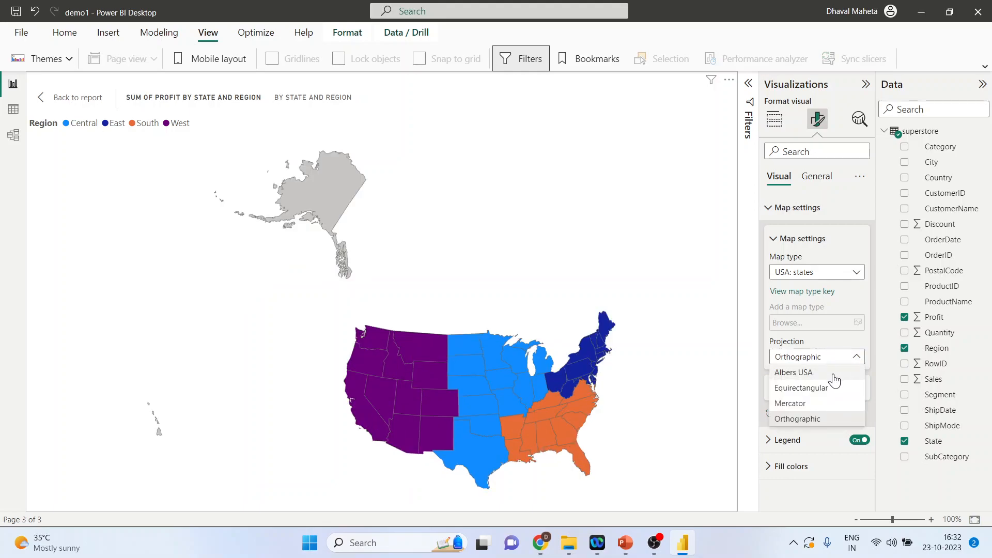
click(832, 374)
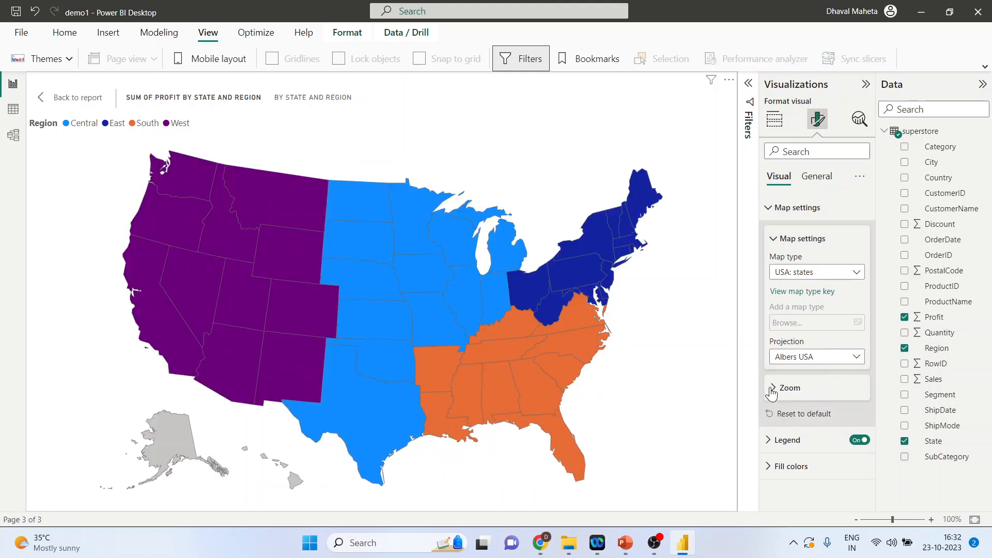
Step: Turn on auto zoom, zoom on selection and manual zoom for the shape map
click(777, 388)
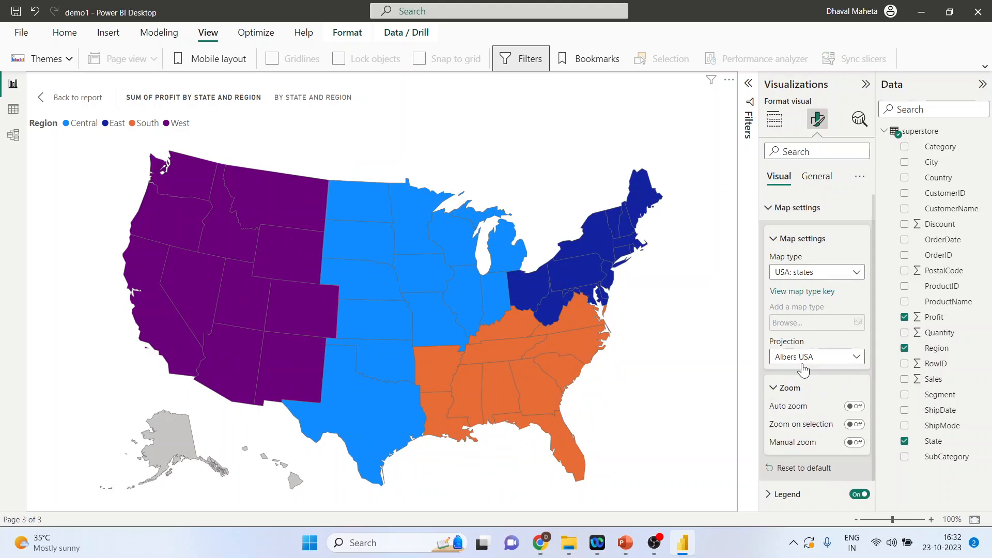
click(855, 407)
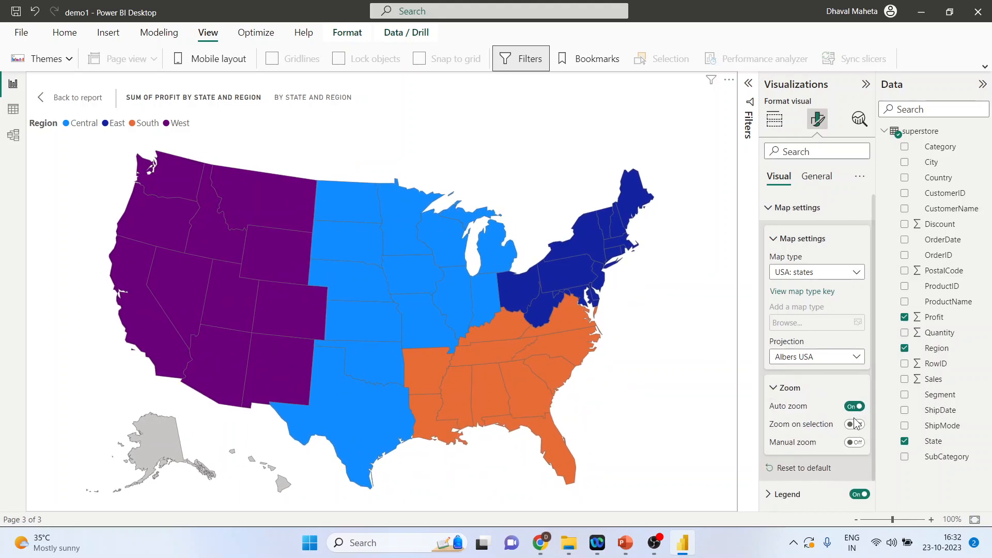
click(855, 425)
click(855, 443)
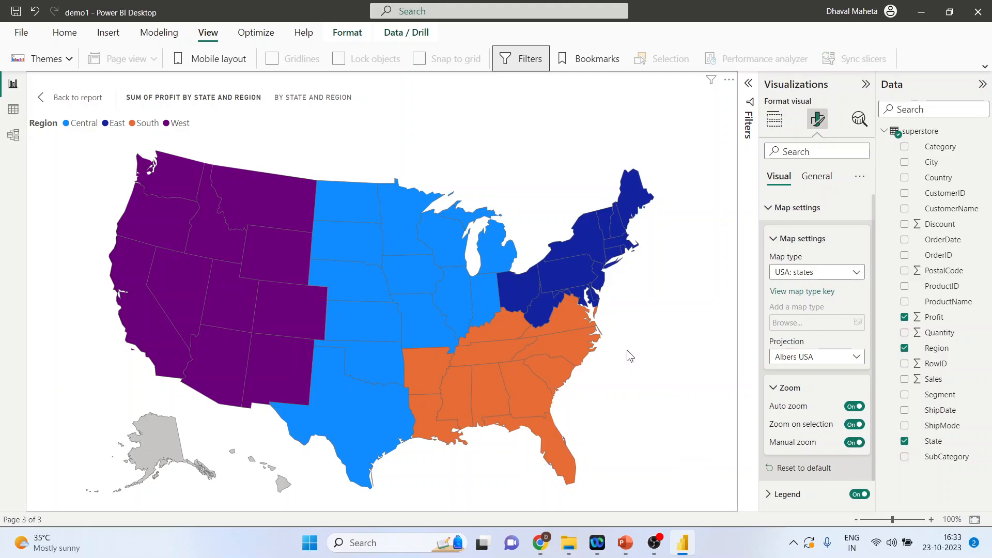
Step: Test the map's zoom behaviour by selecting Ohio, zooming back out and clearing the selection
scroll(644, 345, down, 3)
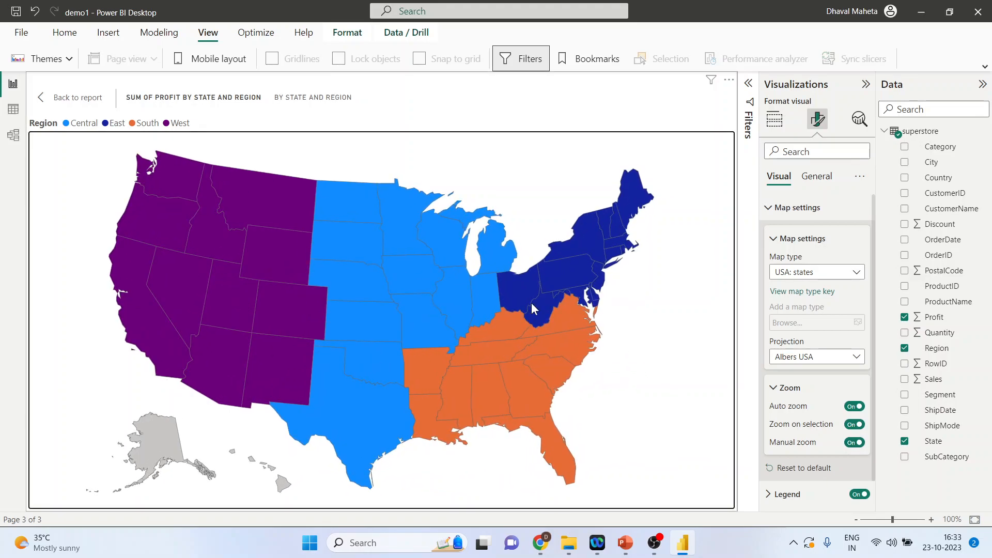
click(531, 302)
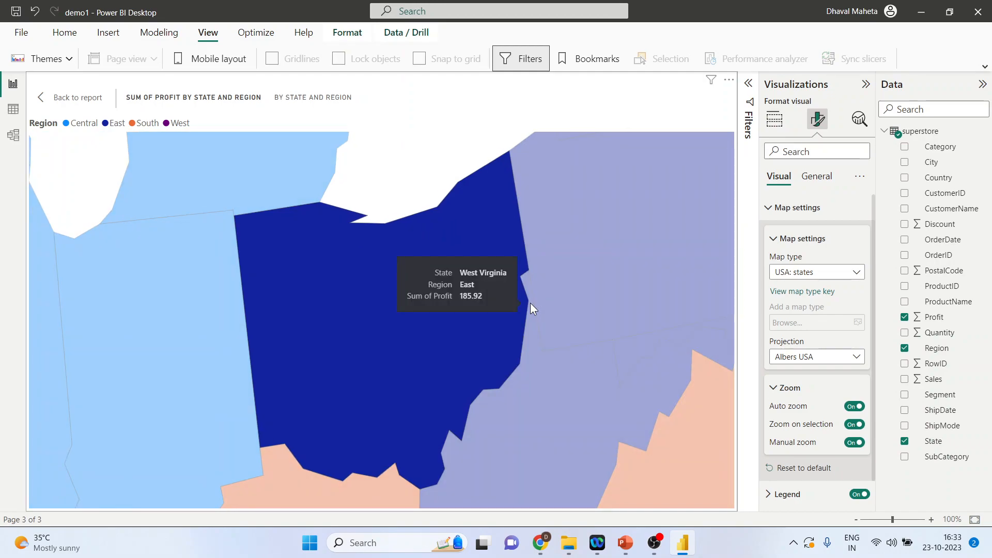
scroll(530, 303, down, 5)
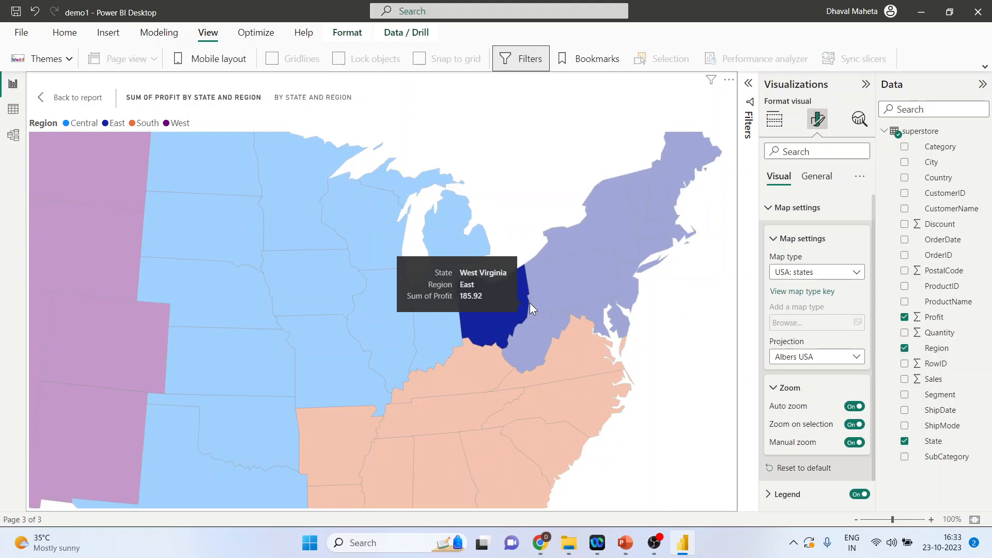
click(675, 340)
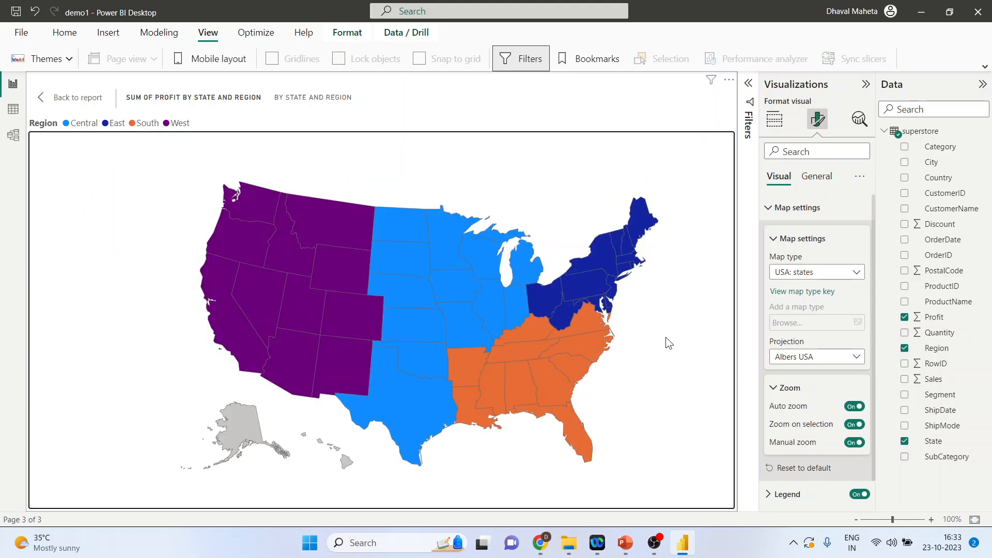
Step: Set the map legend's position to Center left
scroll(876, 408, down, 1)
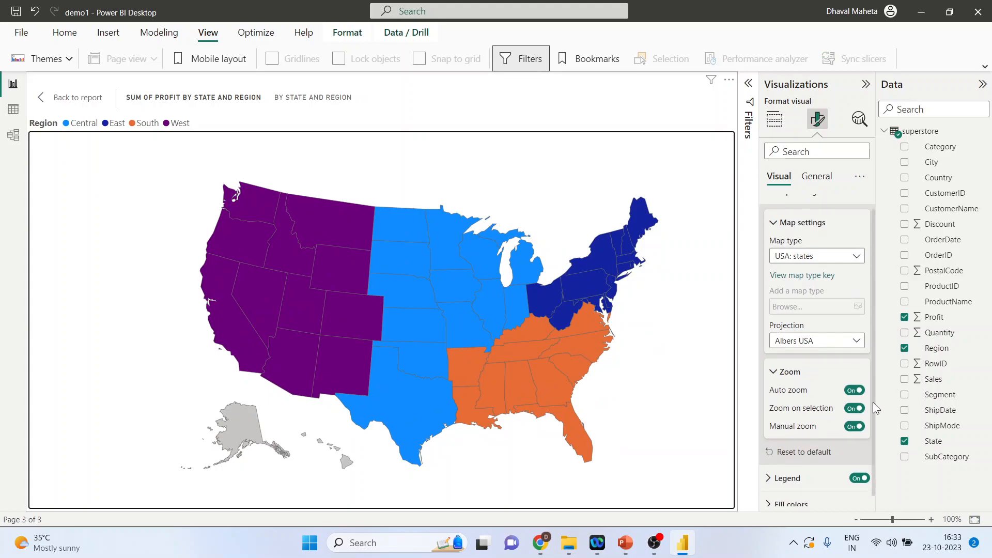
click(768, 467)
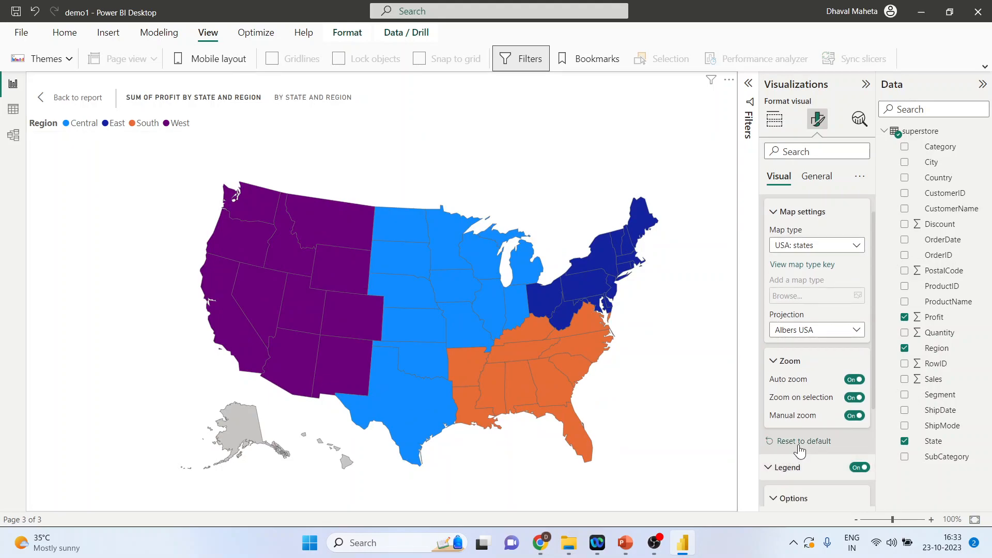
scroll(799, 451, down, 3)
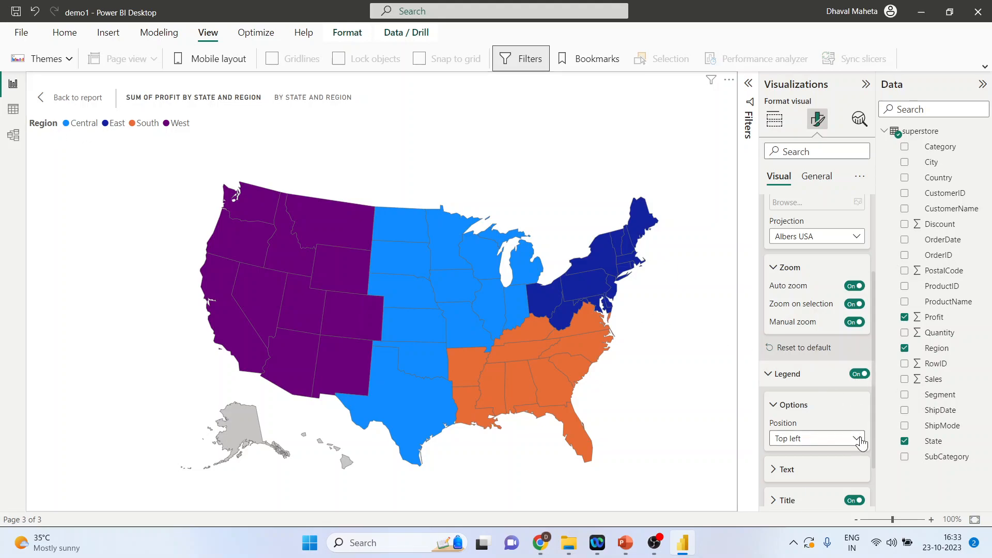
click(857, 438)
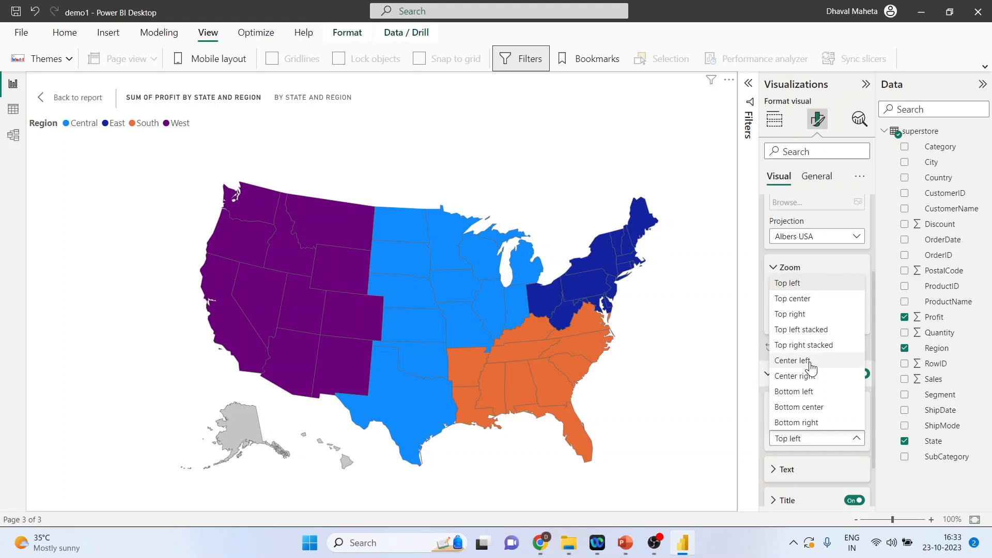
click(810, 364)
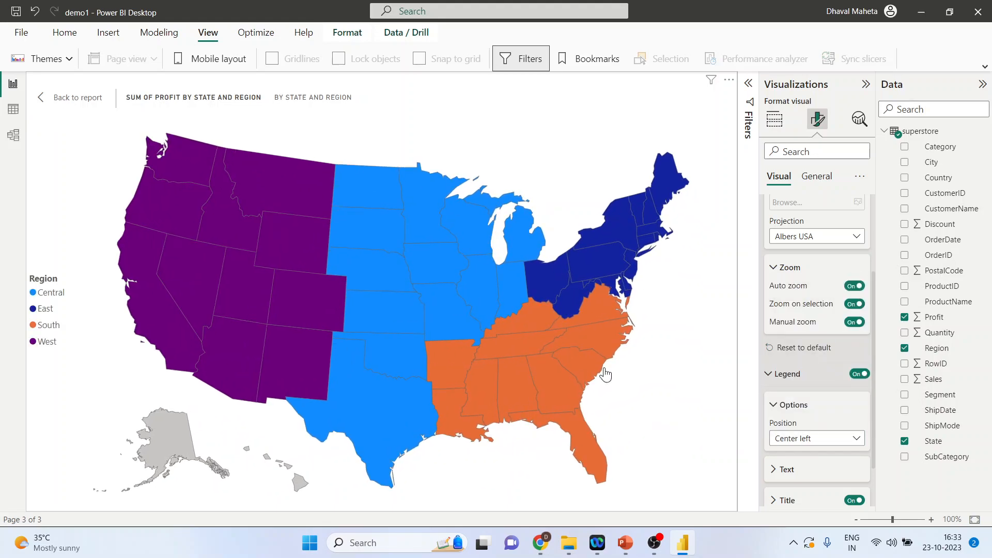
Step: Format the legend text in Times New Roman, size 12, with the brownish-orange recent color
click(781, 468)
scroll(802, 464, down, 3)
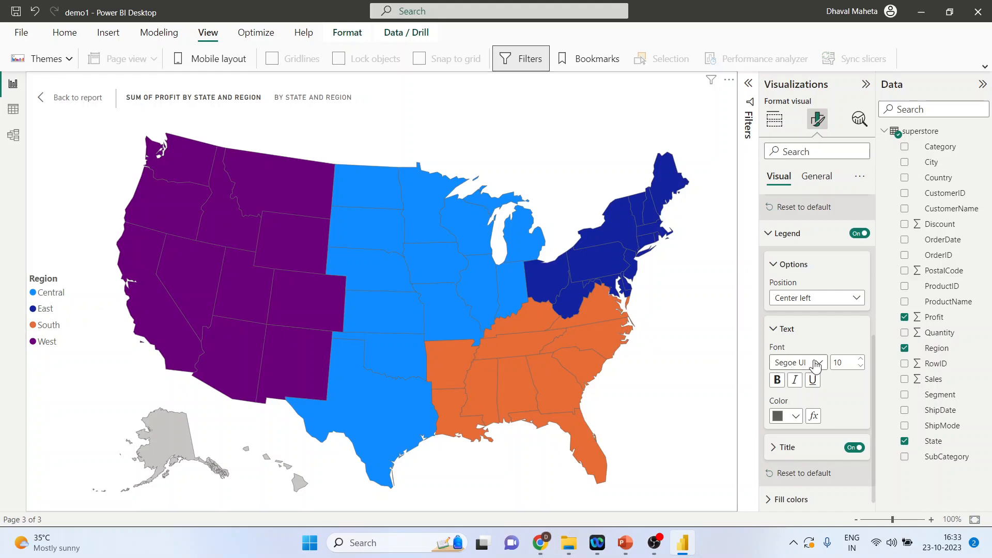
click(818, 362)
click(787, 312)
click(819, 362)
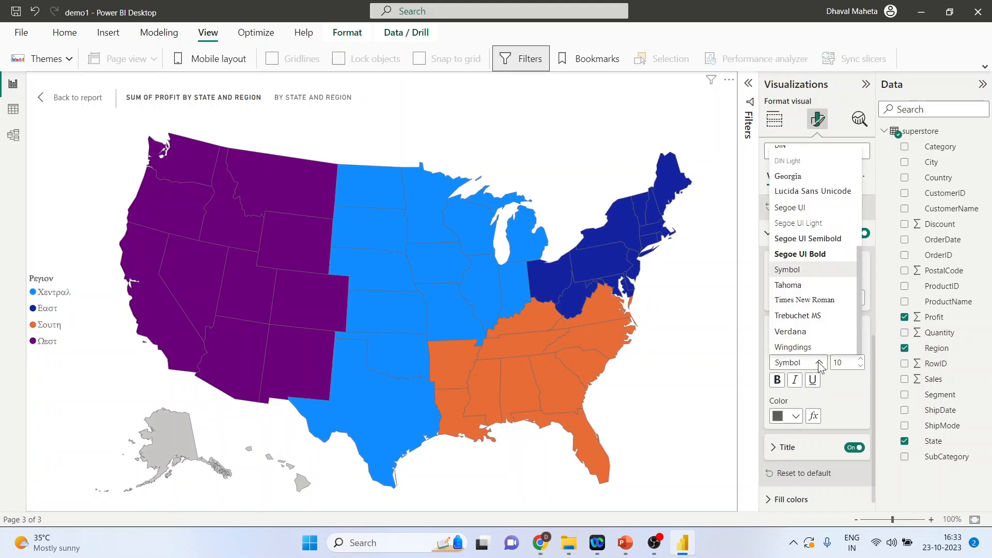
click(812, 300)
click(860, 358)
click(861, 358)
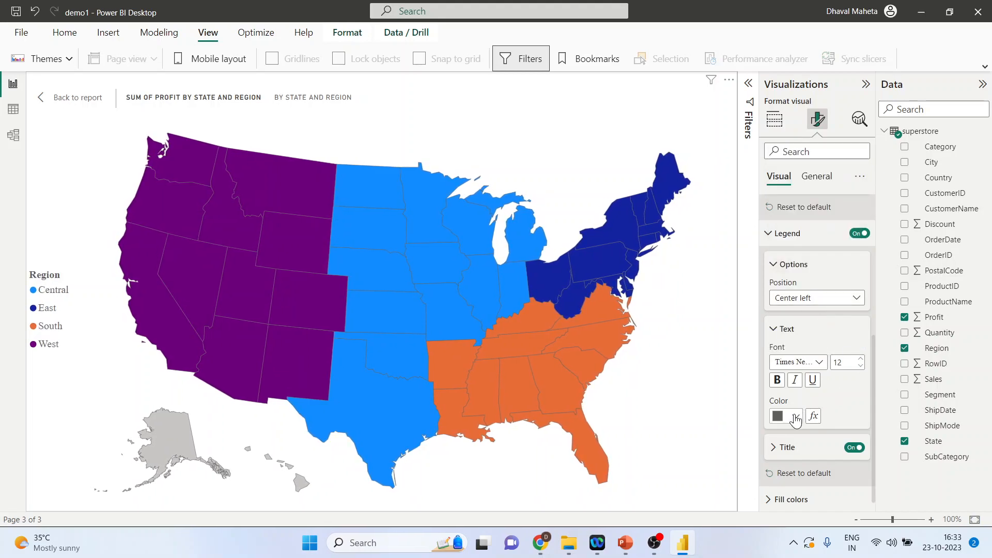
click(796, 416)
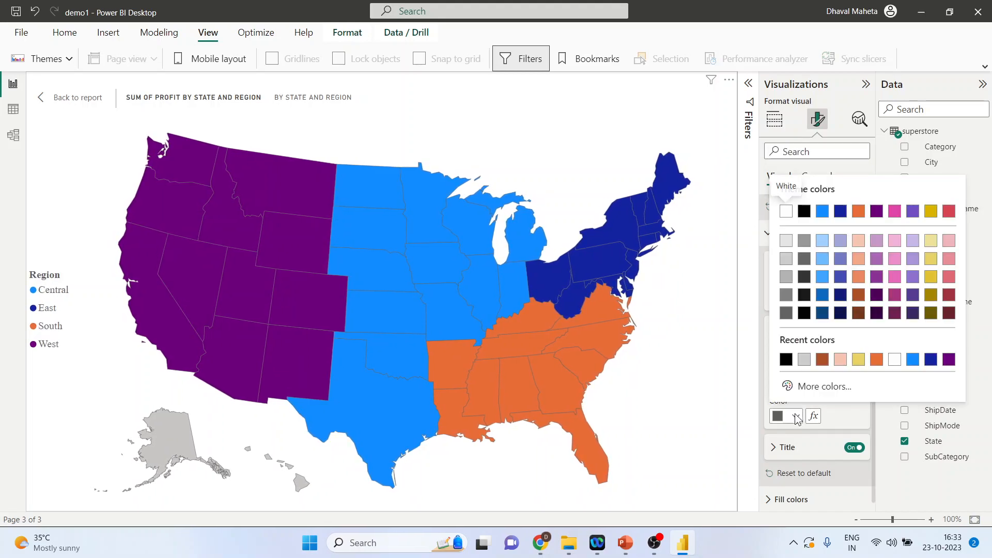
click(824, 356)
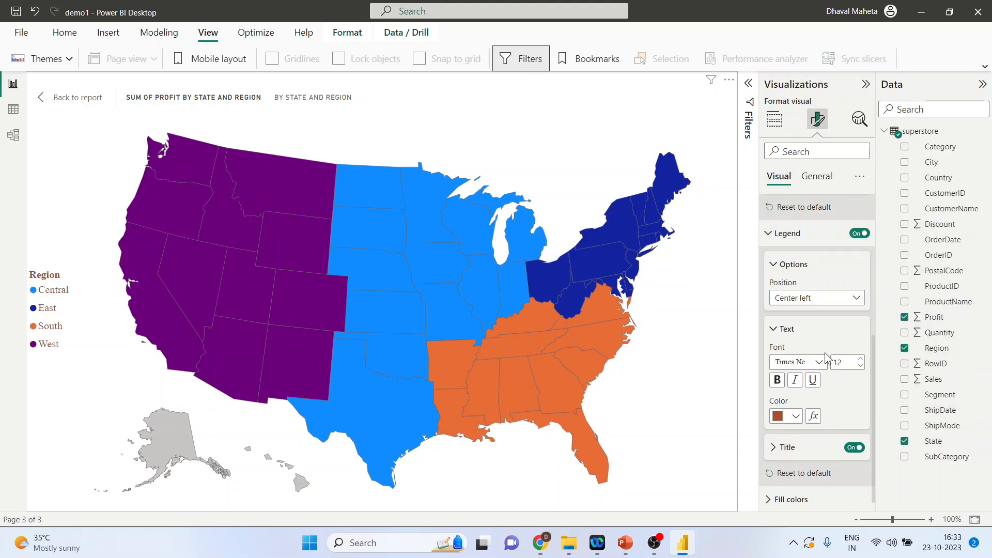
Step: Change the legend's title text to Regionwise
click(776, 448)
scroll(804, 431, down, 2)
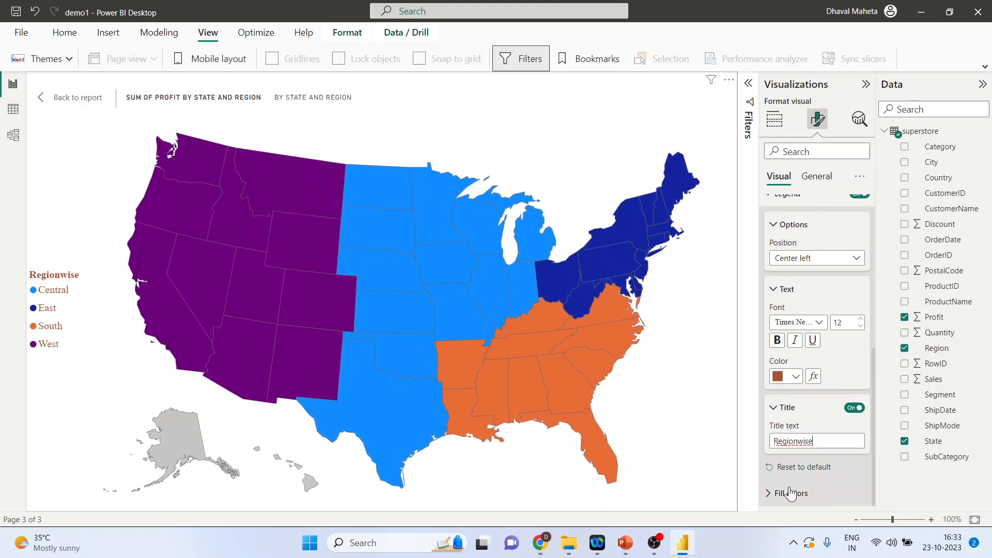
Step: Change the South region's fill color on the map to the light yellow theme color
click(772, 494)
drag(873, 398, 875, 468)
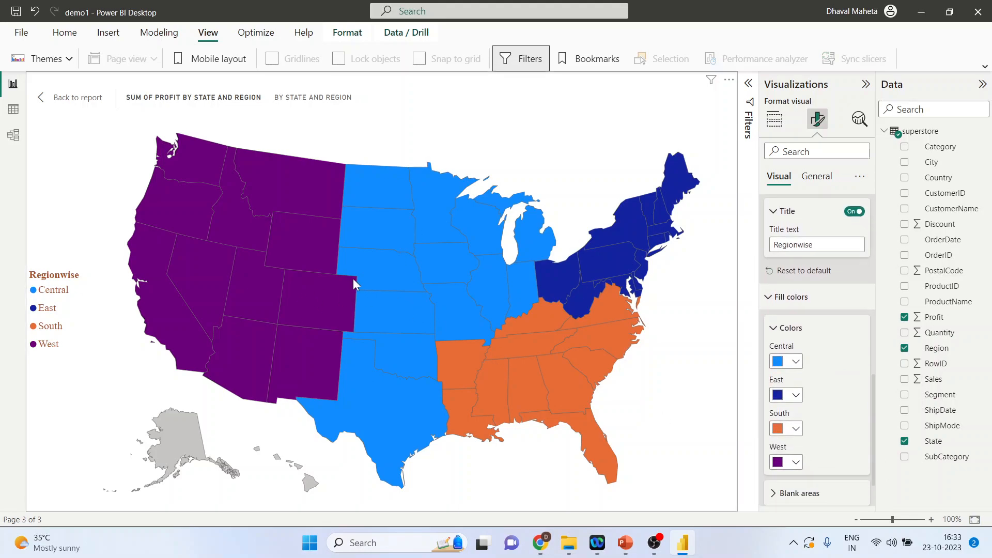
click(796, 429)
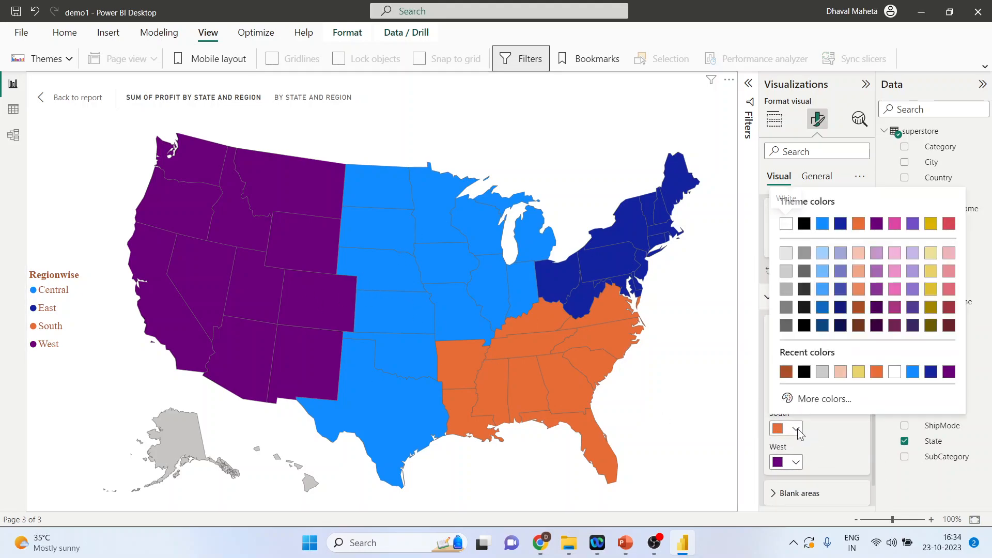
click(930, 273)
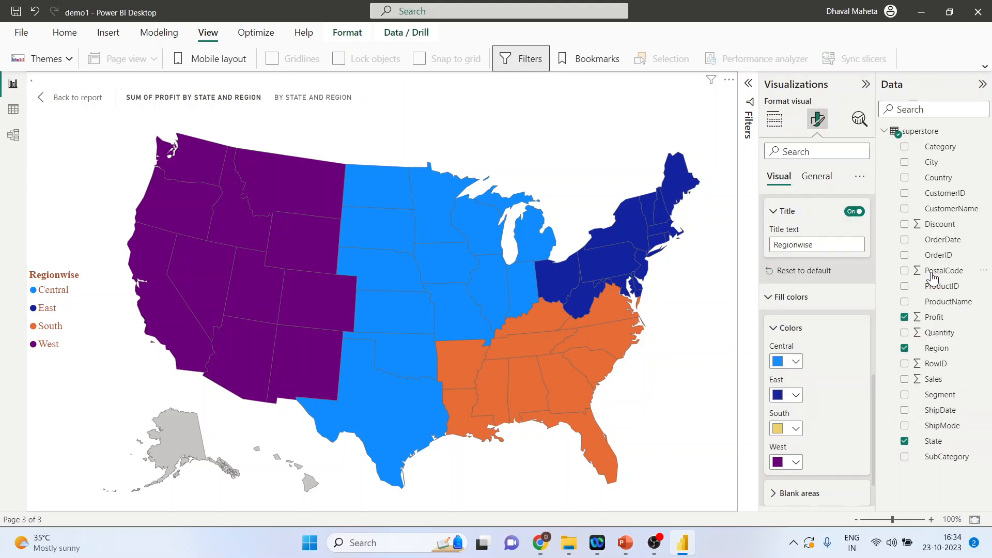
Step: Set the fill color of the map's blank areas to White, 20% darker
scroll(842, 444, down, 2)
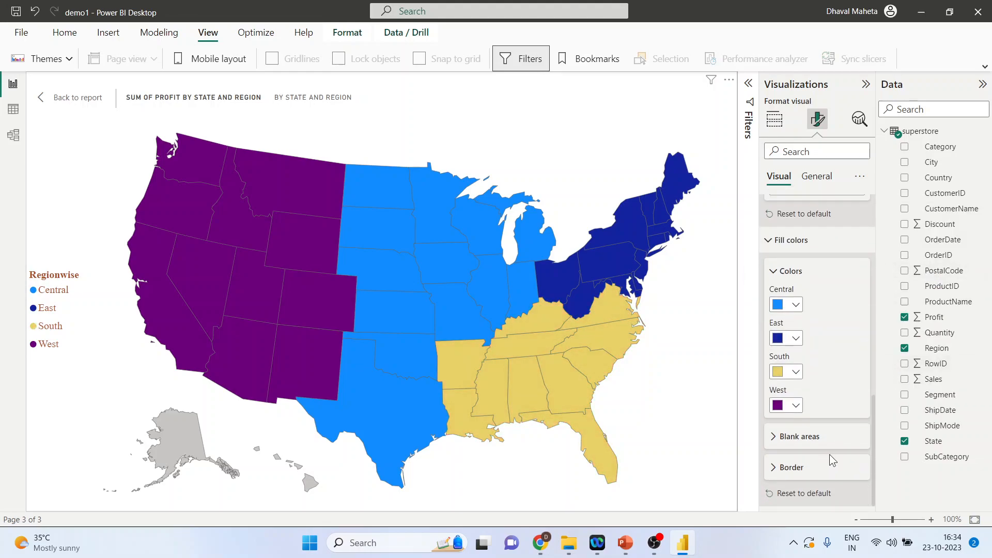
click(778, 439)
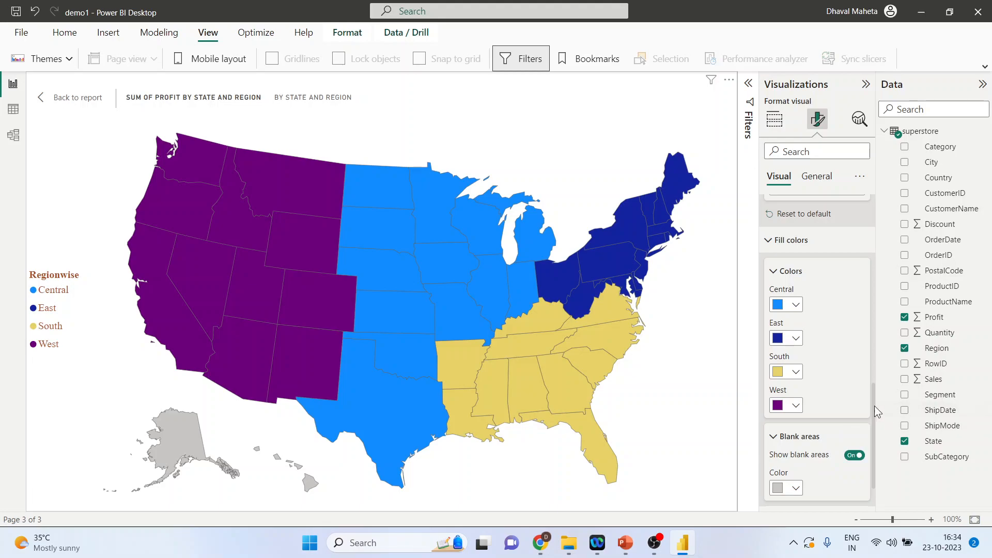
scroll(876, 441, down, 2)
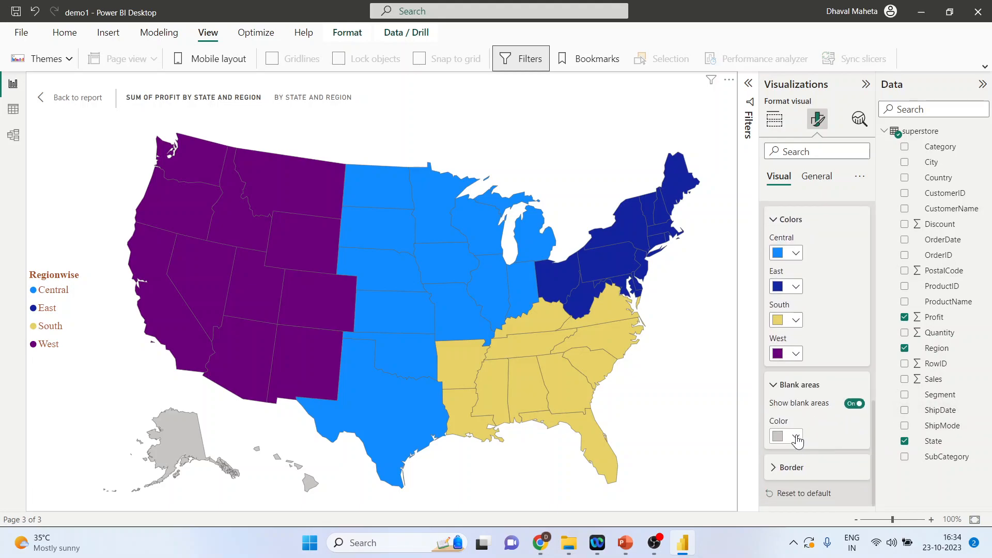
click(796, 438)
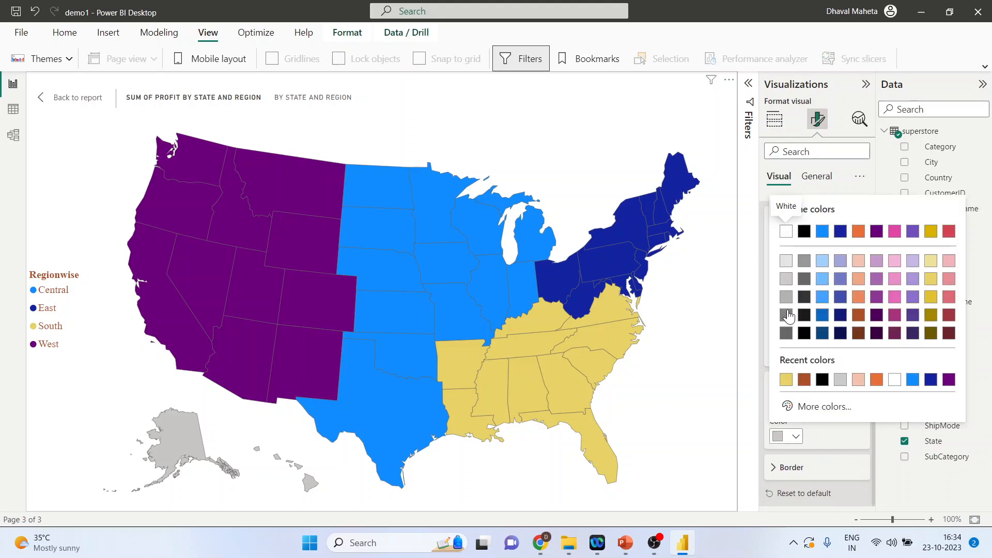
click(786, 280)
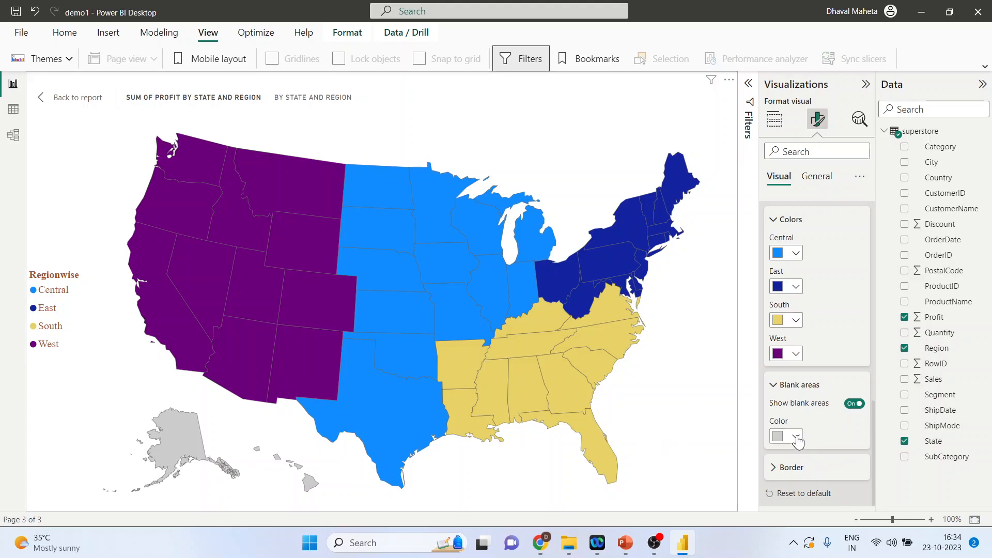
Step: Try a light orange fill for the blank areas and restore White, 20% darker
click(795, 437)
click(858, 279)
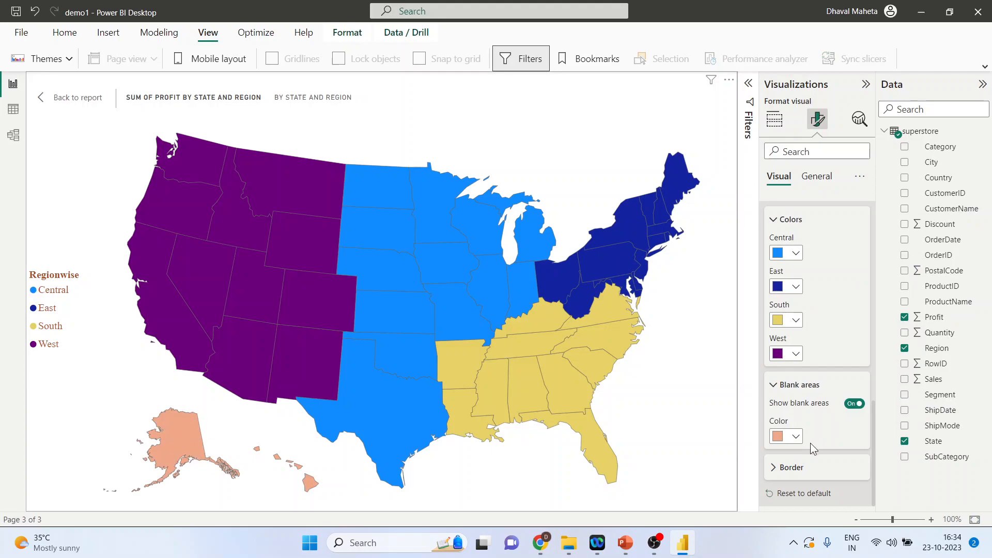
click(795, 437)
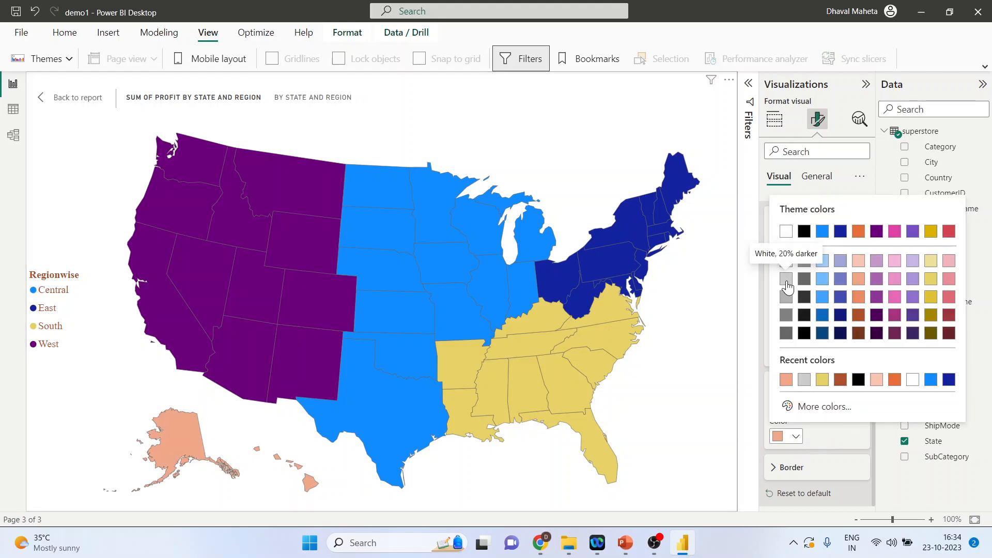
click(786, 282)
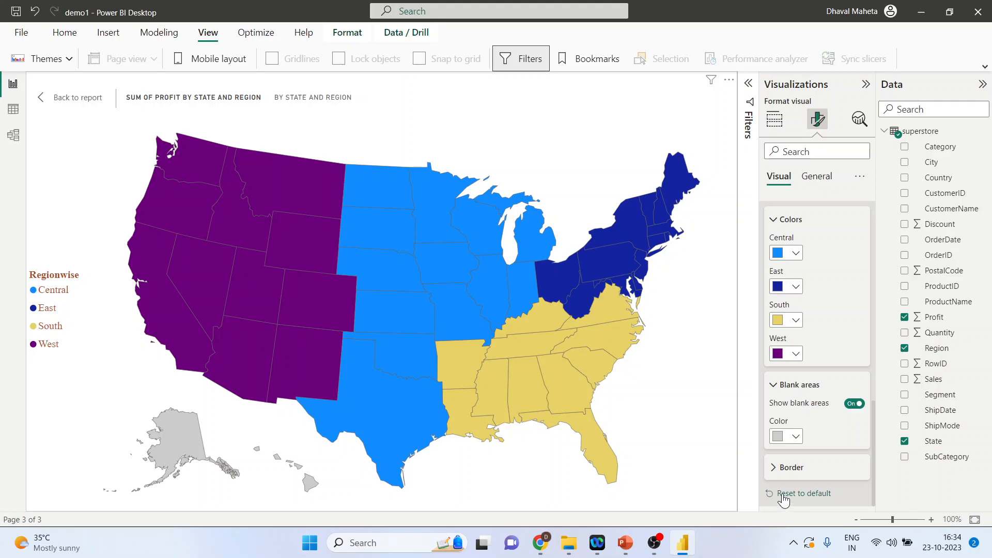
Step: Set the state borders' color to black and their width to 4
click(777, 467)
scroll(807, 470, down, 2)
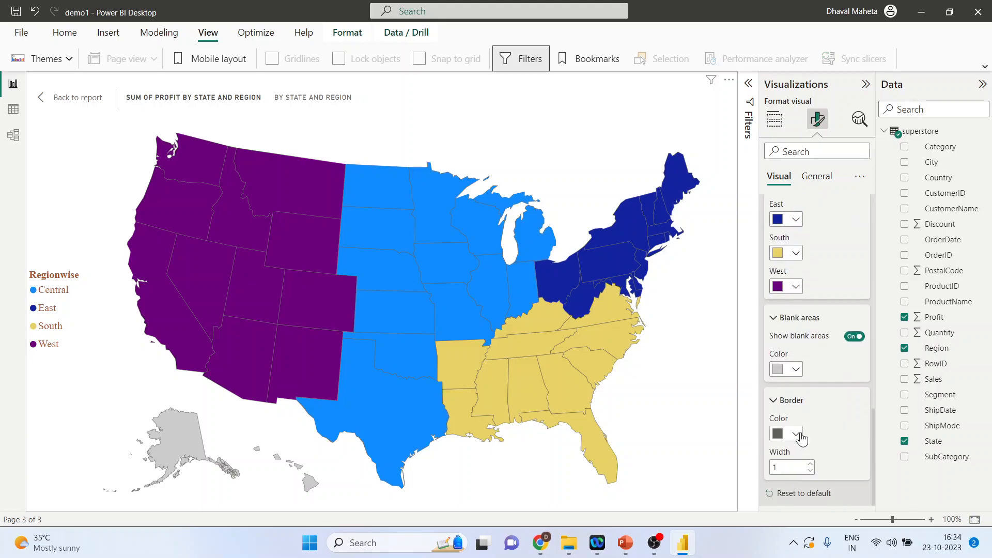
click(798, 435)
click(805, 331)
click(810, 464)
click(810, 464)
click(810, 464)
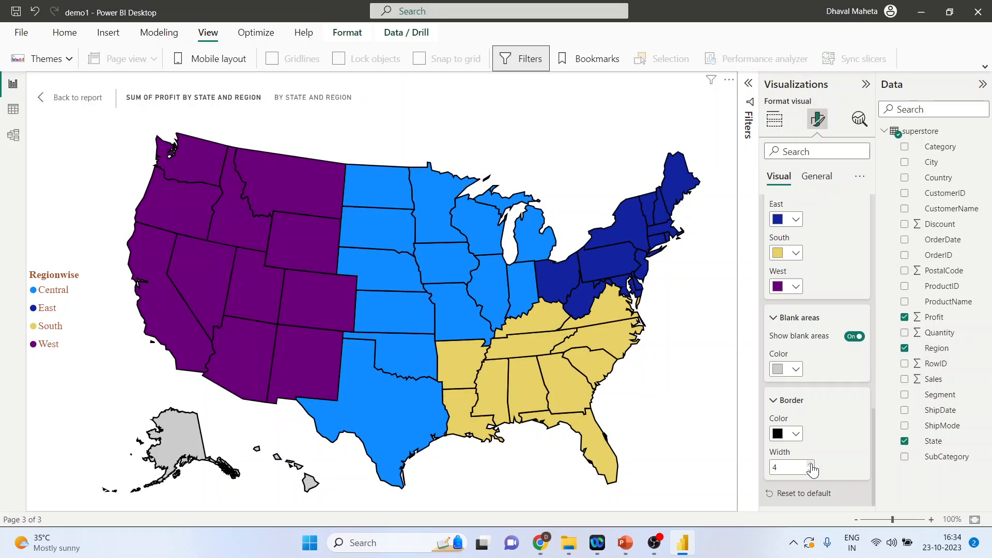
Step: Vary the state border width and settle on a slightly thinner line
click(811, 470)
click(810, 470)
click(810, 465)
click(810, 464)
click(810, 464)
click(811, 470)
click(811, 470)
Step: Return from focus mode to the report page and set the map visual's height to 295
click(823, 182)
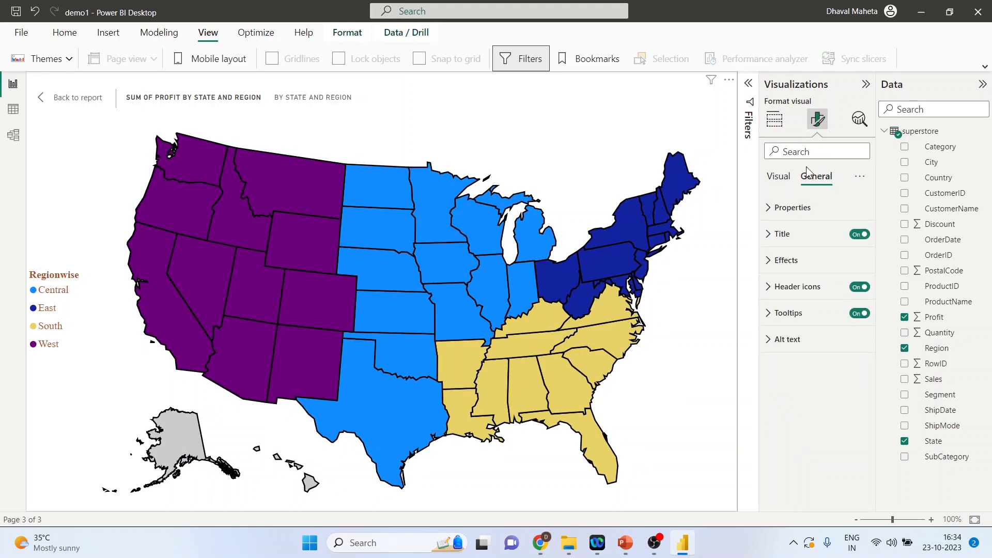
click(44, 103)
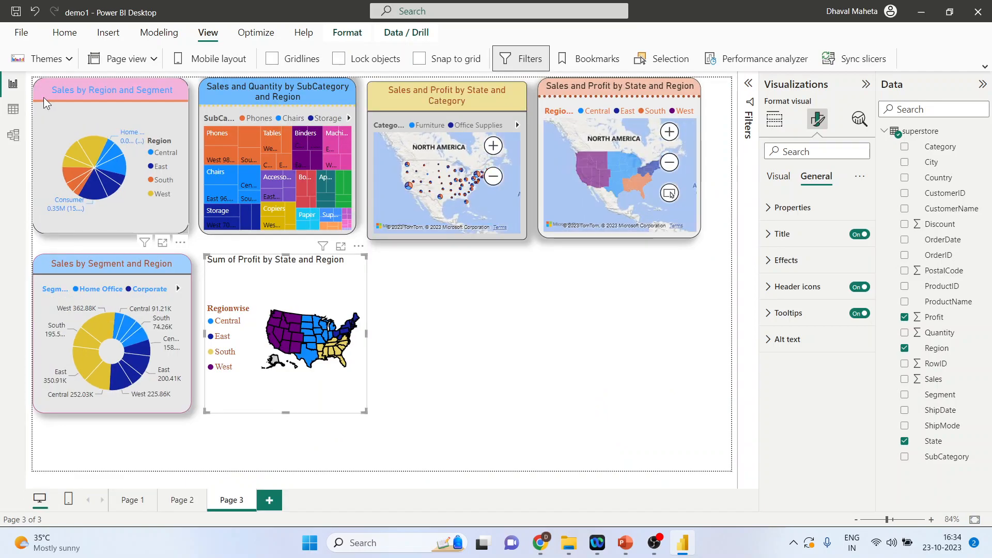
click(768, 207)
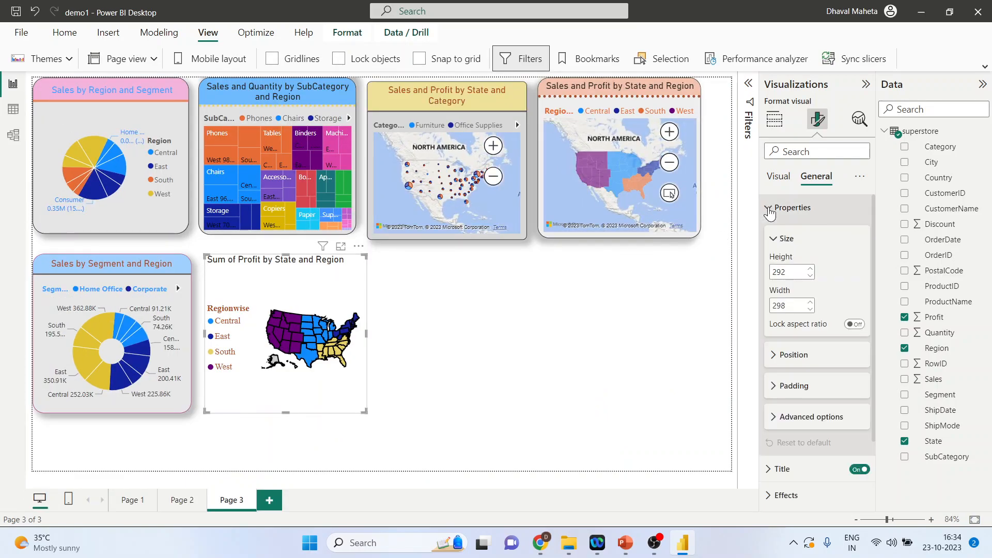
click(811, 268)
click(810, 269)
click(810, 269)
click(810, 268)
click(810, 268)
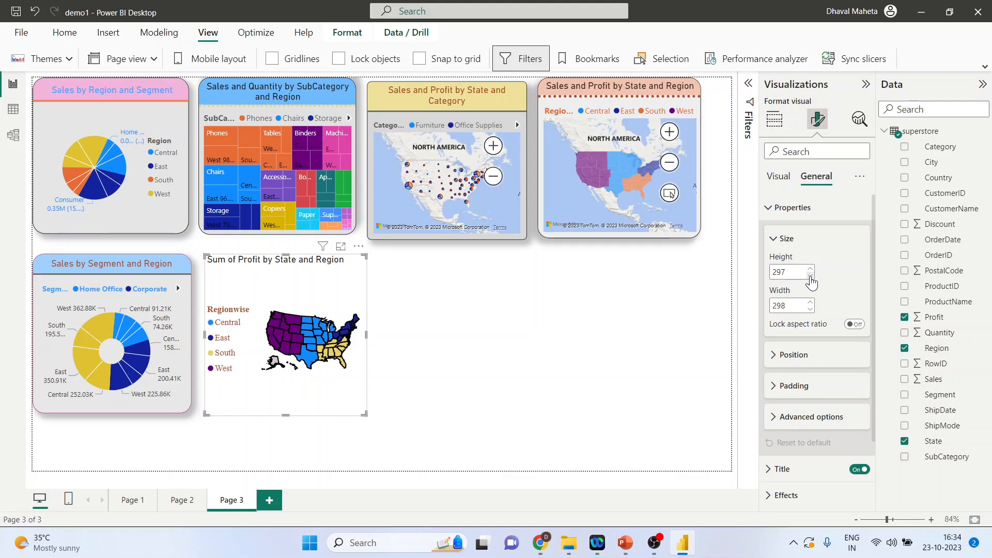
click(810, 275)
click(810, 275)
Step: Set the map visual's width to 303
click(811, 303)
click(811, 303)
click(811, 303)
click(811, 303)
click(810, 303)
click(810, 304)
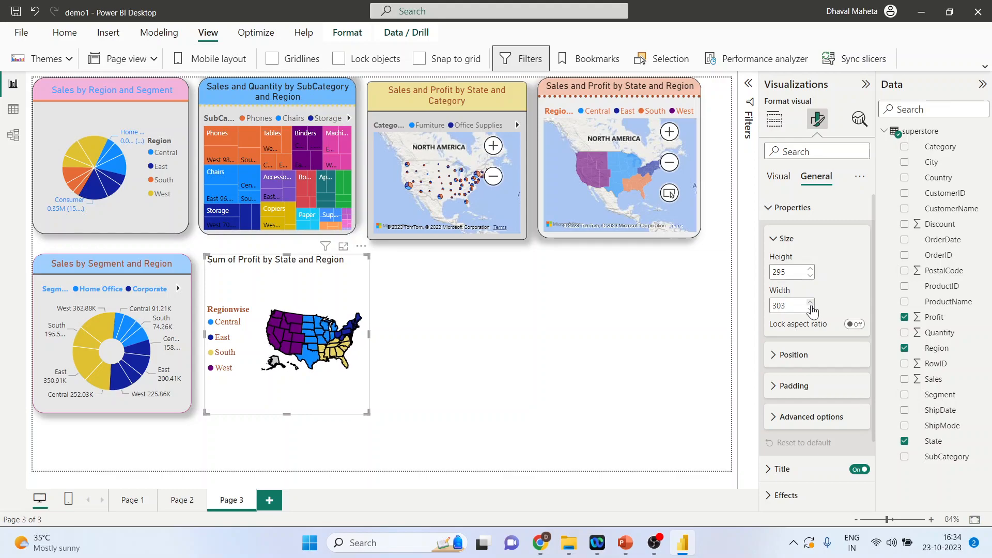
click(810, 309)
Step: Set the map visual's horizontal position to 321
click(773, 355)
click(811, 385)
click(811, 384)
click(811, 385)
click(811, 384)
click(810, 385)
click(810, 385)
click(811, 385)
click(810, 384)
click(810, 385)
click(811, 385)
click(810, 384)
click(810, 391)
click(810, 391)
click(810, 391)
click(810, 392)
Step: Set the map visual's vertical position to 329
click(811, 419)
click(811, 419)
click(811, 419)
click(811, 419)
click(810, 419)
click(811, 419)
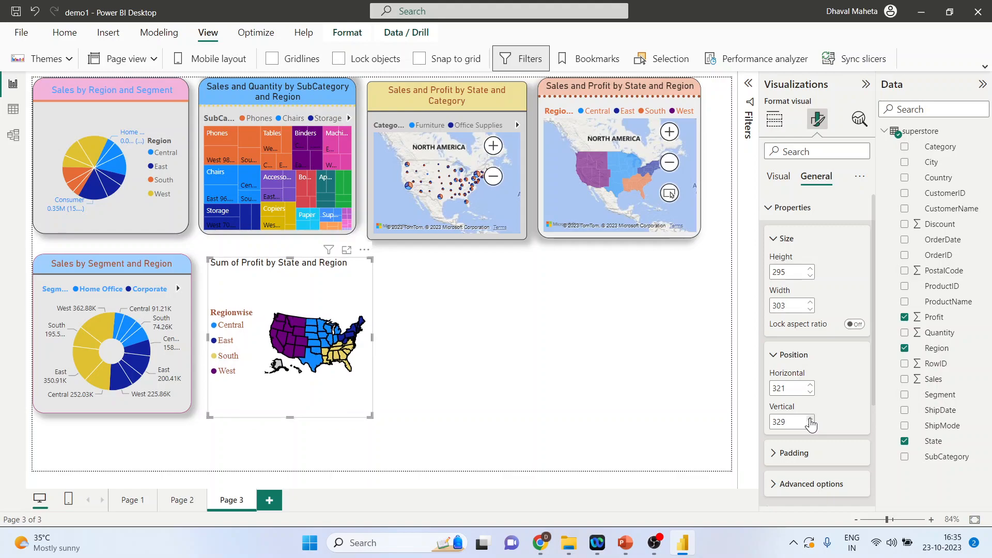
Step: Set the map visual's left padding to 9 px
click(779, 453)
scroll(816, 412, down, 1)
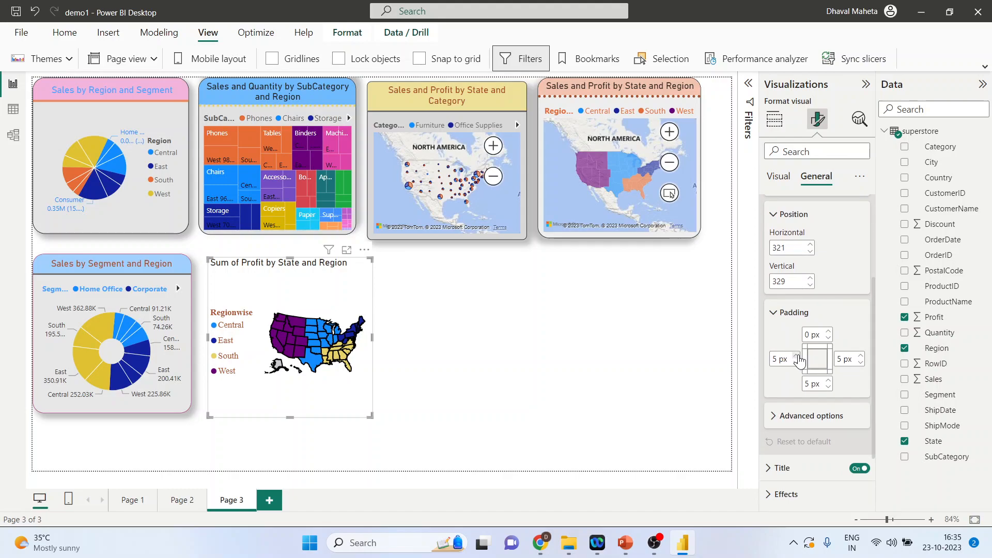
click(797, 356)
click(796, 356)
click(796, 356)
click(796, 356)
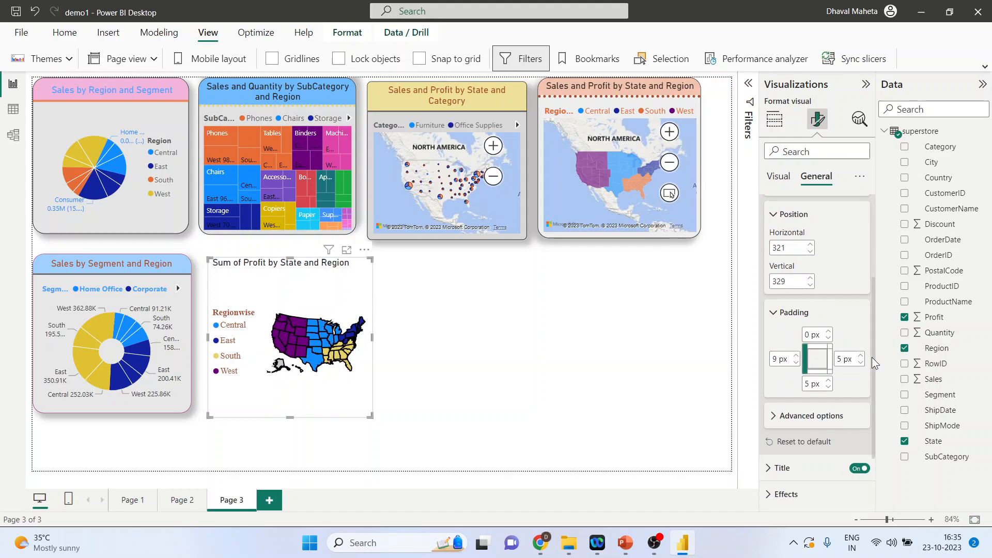
Step: Set the map visual's right padding to 12 px
click(860, 356)
click(861, 356)
click(861, 356)
click(860, 356)
click(860, 356)
click(860, 356)
click(861, 356)
Step: Set the map visual's top padding to 5 px and its bottom padding to 8 px
click(828, 333)
click(828, 332)
click(828, 332)
click(828, 333)
click(828, 333)
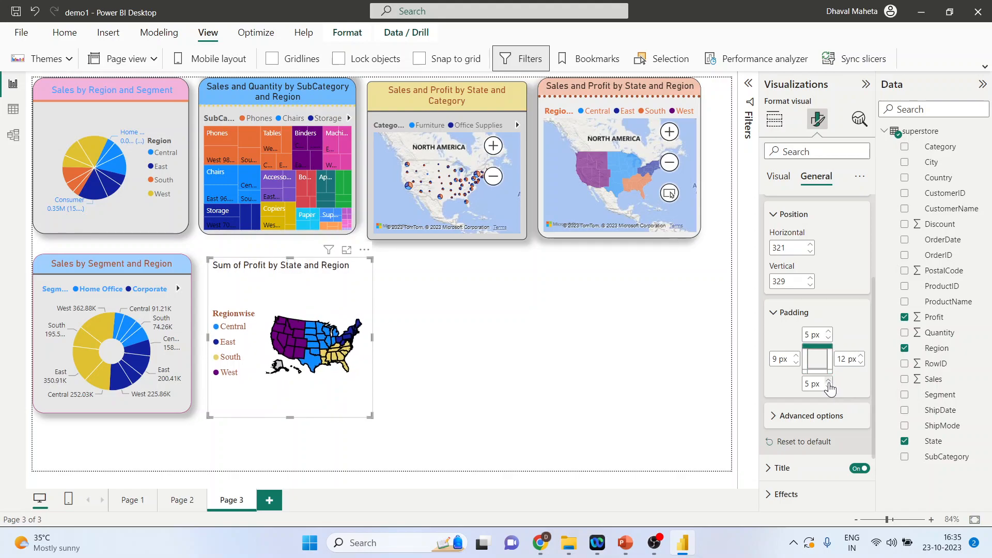
click(828, 381)
click(828, 381)
click(828, 381)
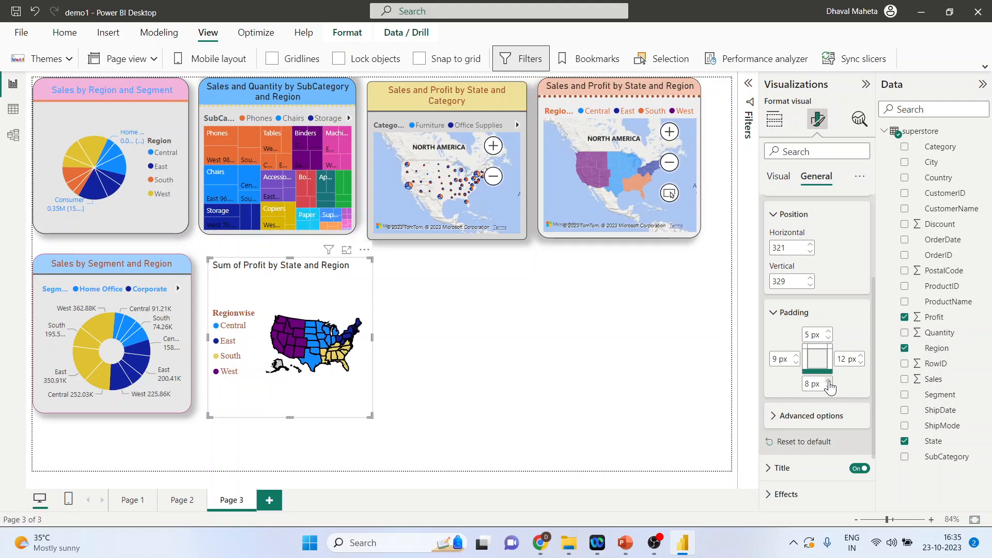
Step: Turn on Maintain layer order for the map visual
click(774, 417)
scroll(806, 394, down, 2)
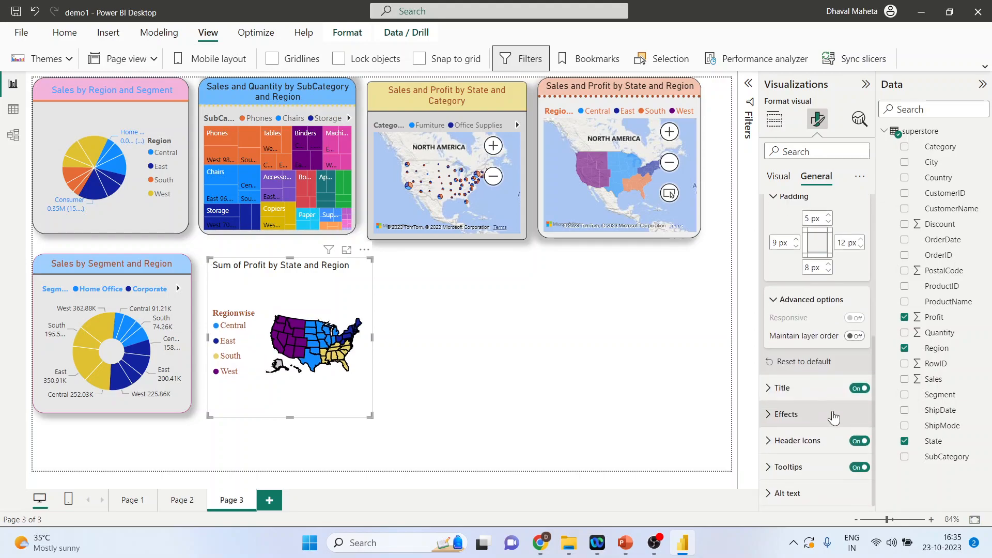
click(854, 336)
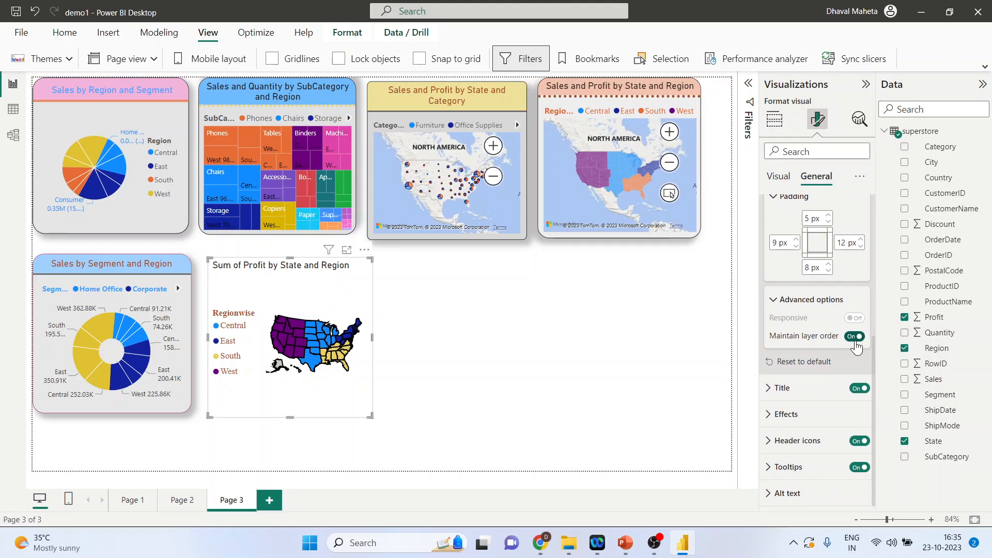
Step: Shorten the map visual's title to "Profit by State and Region"
click(783, 389)
scroll(795, 366, down, 2)
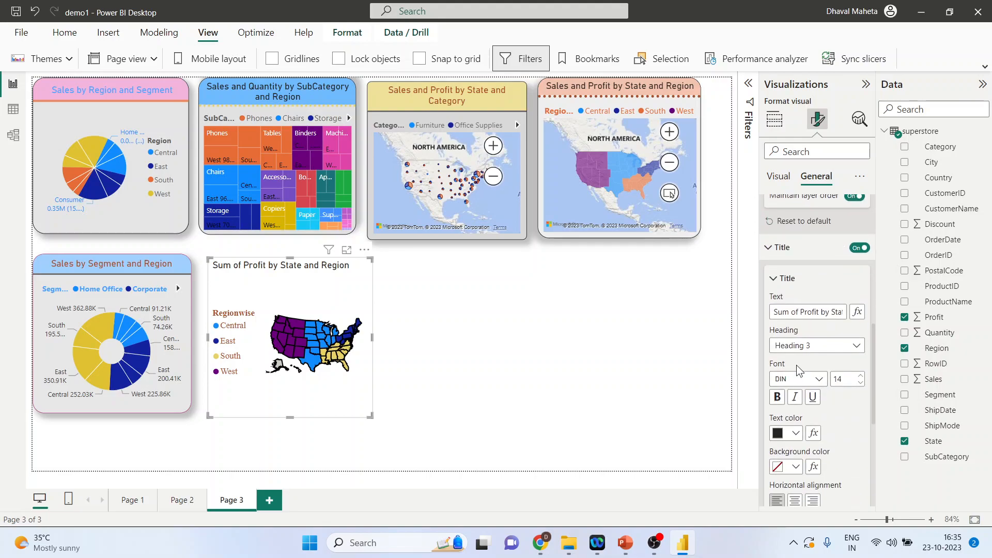
drag(801, 313, 781, 314)
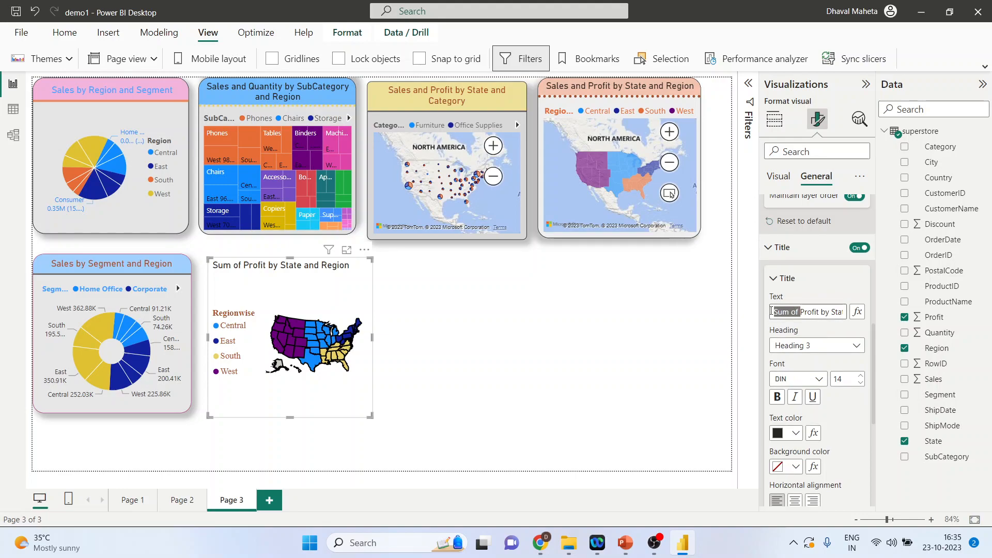
key(BackSpace)
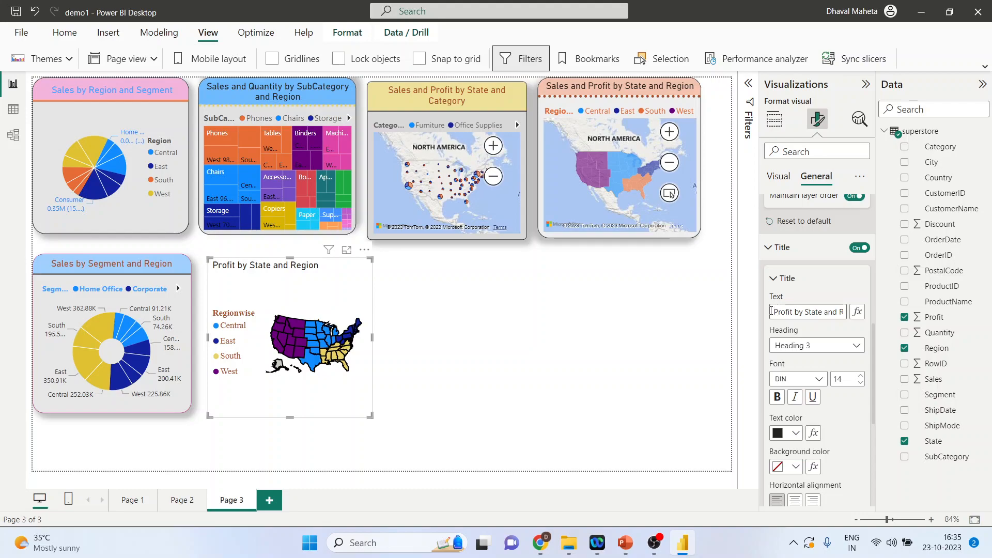
Step: Test bold on the map title, remove it again, and set the title's text color to dark red
click(777, 398)
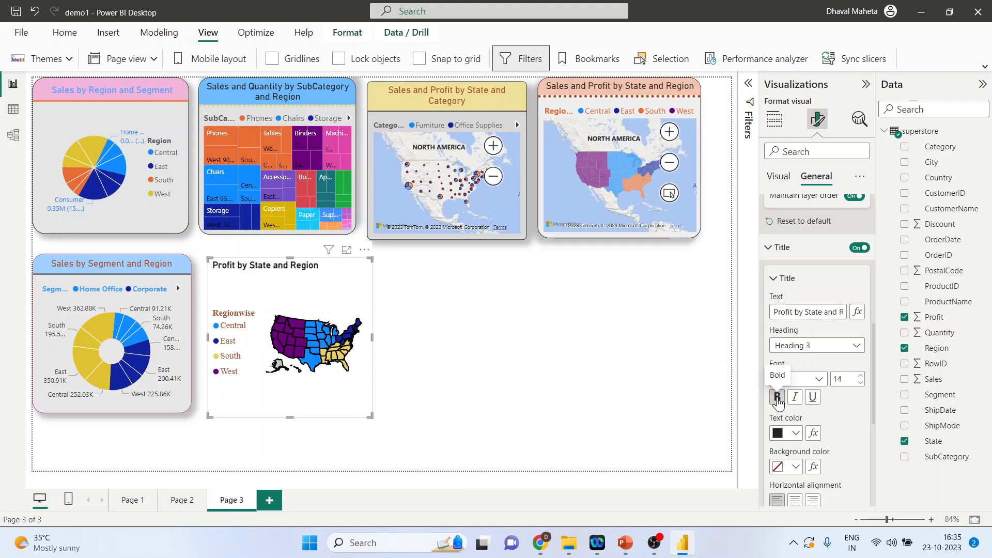
click(777, 401)
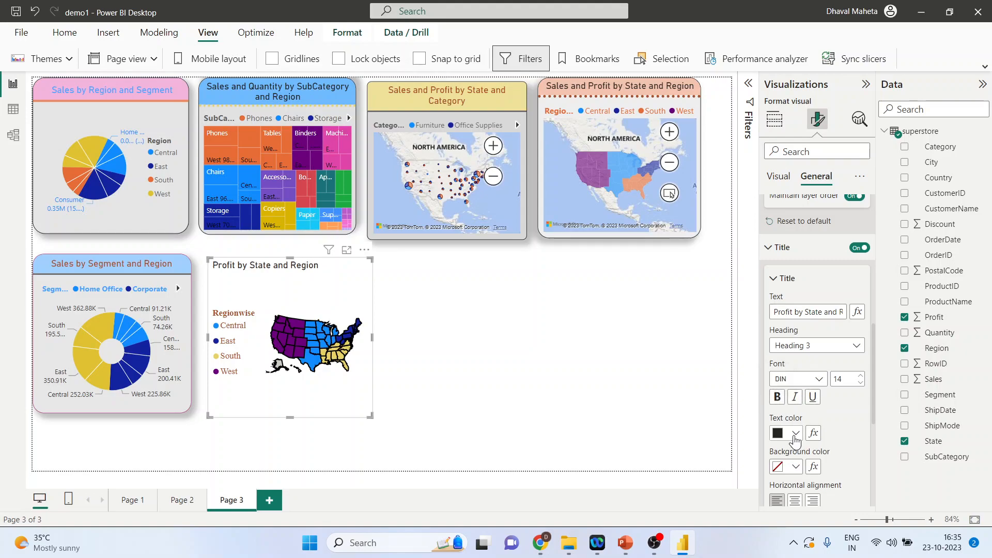
click(796, 436)
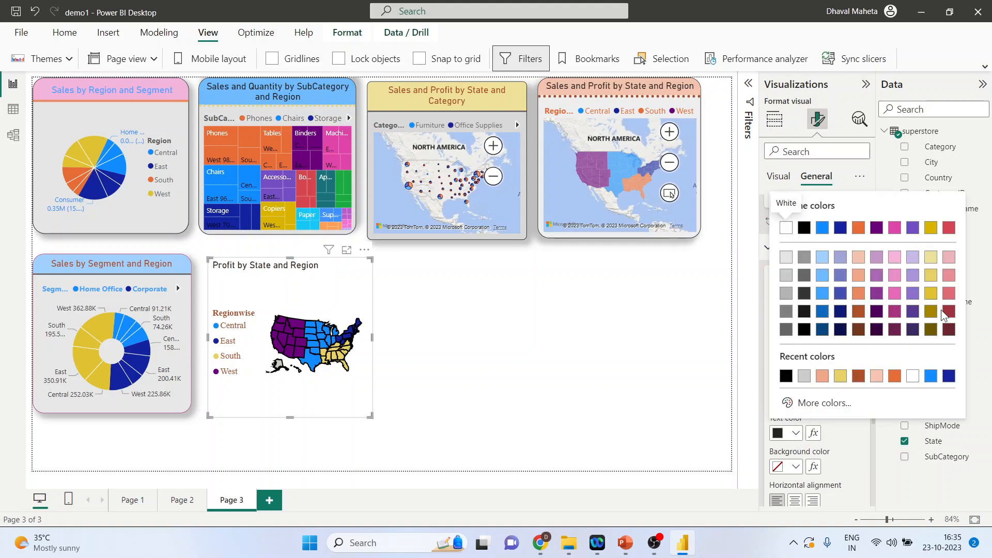
click(948, 313)
Step: Give the map title a light purple background and center it horizontally
click(796, 466)
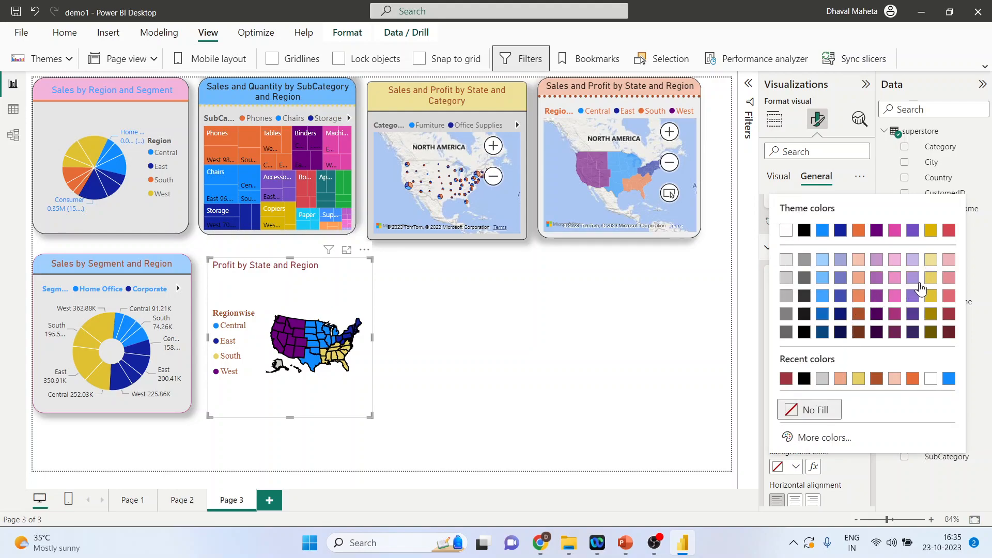
click(913, 269)
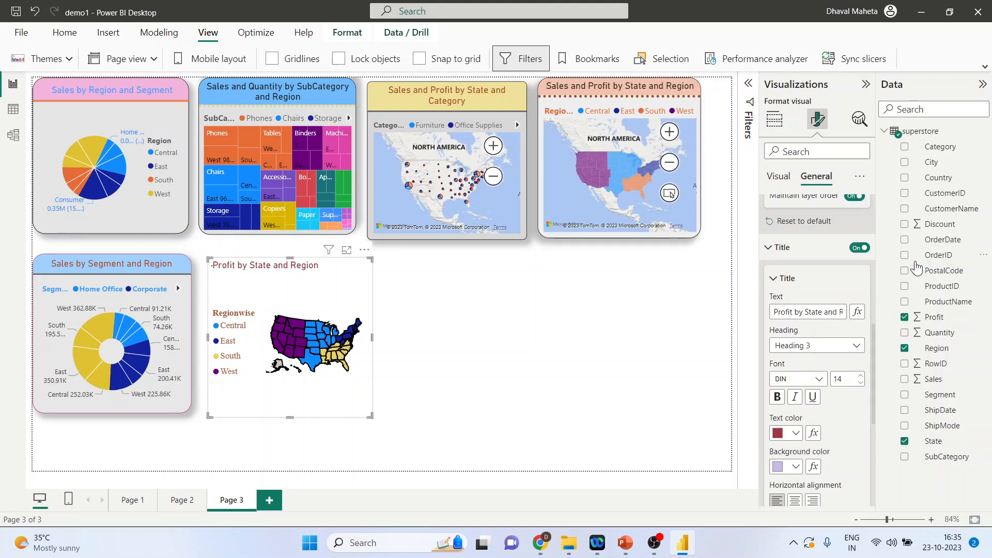
scroll(814, 454, down, 3)
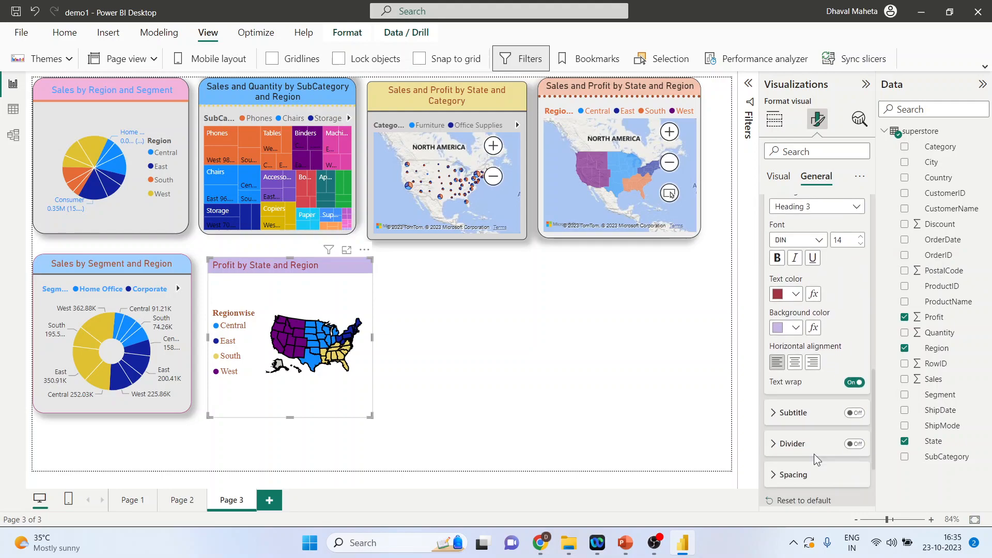
click(795, 362)
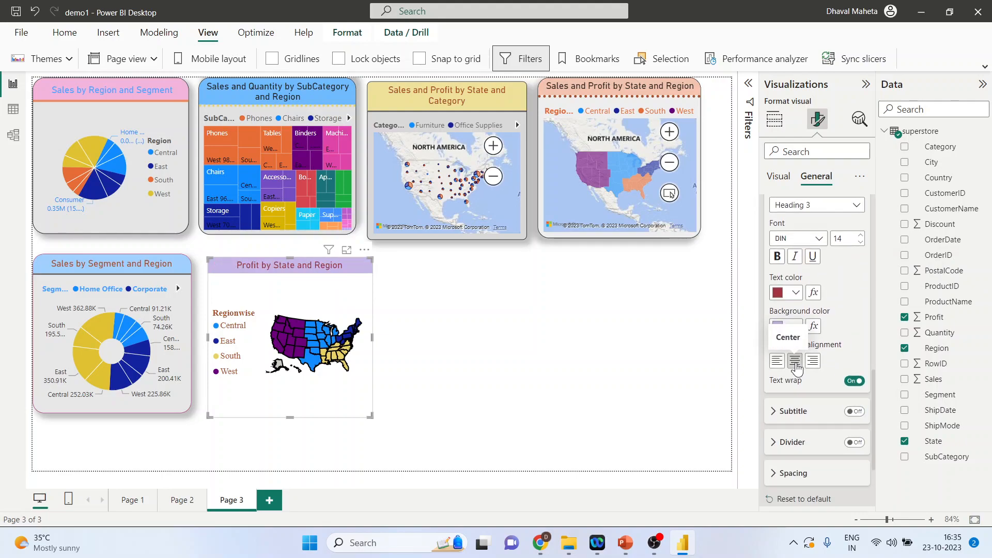
Step: Turn on a solid dark gray divider with a width of 3 px under the map title
click(774, 410)
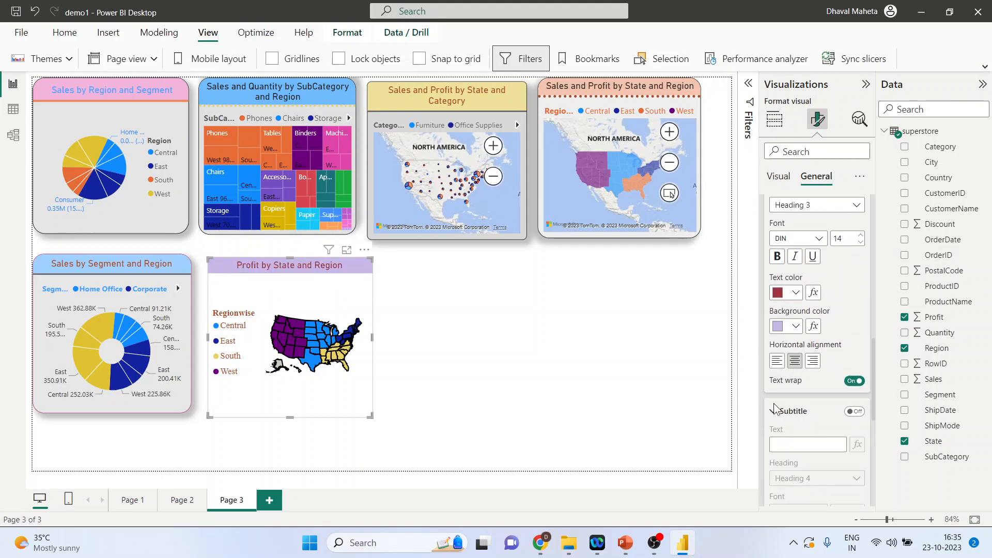
scroll(830, 415, down, 3)
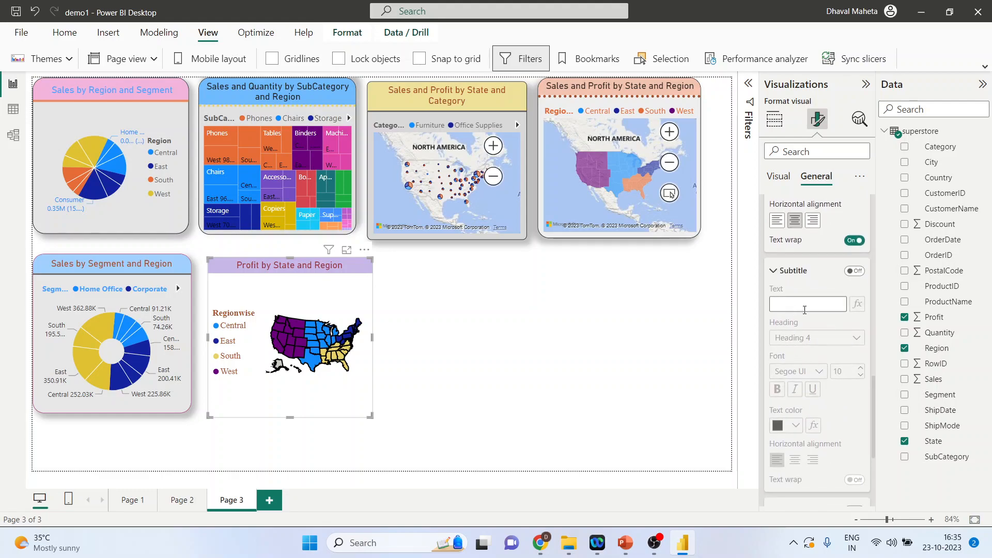
scroll(842, 426, down, 3)
click(774, 371)
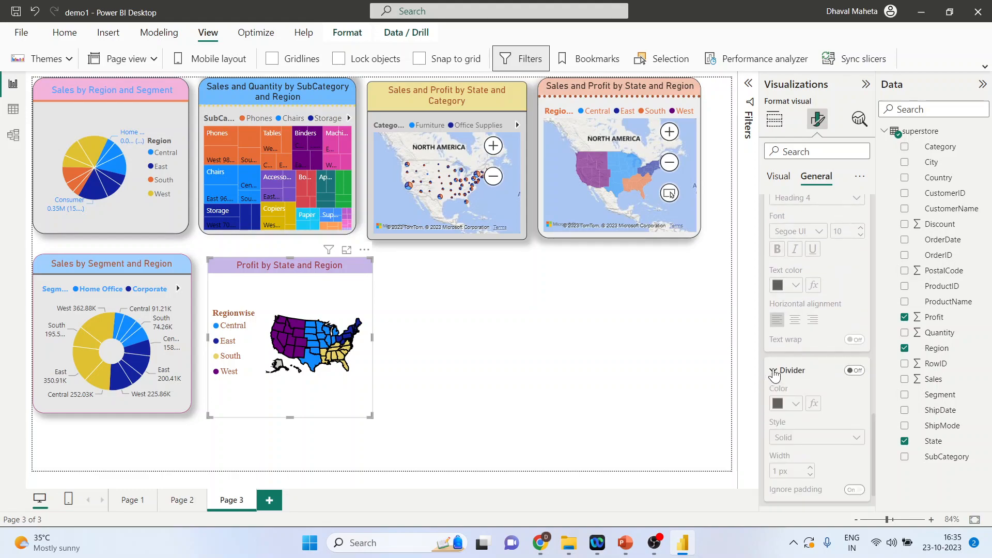
click(854, 370)
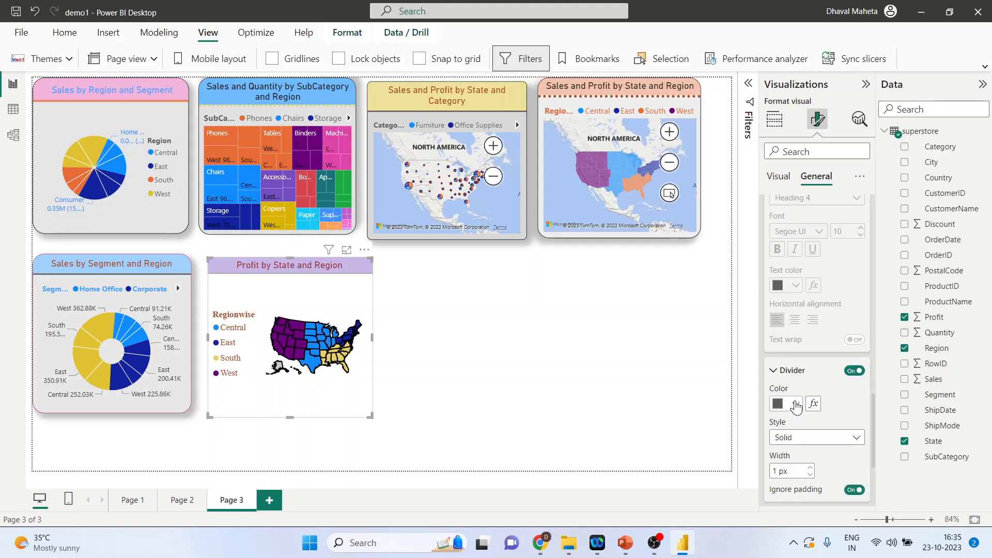
click(796, 404)
click(851, 403)
click(810, 468)
click(810, 468)
Step: Set the vertical spacing of the map's title area to 8 px
scroll(811, 455, down, 3)
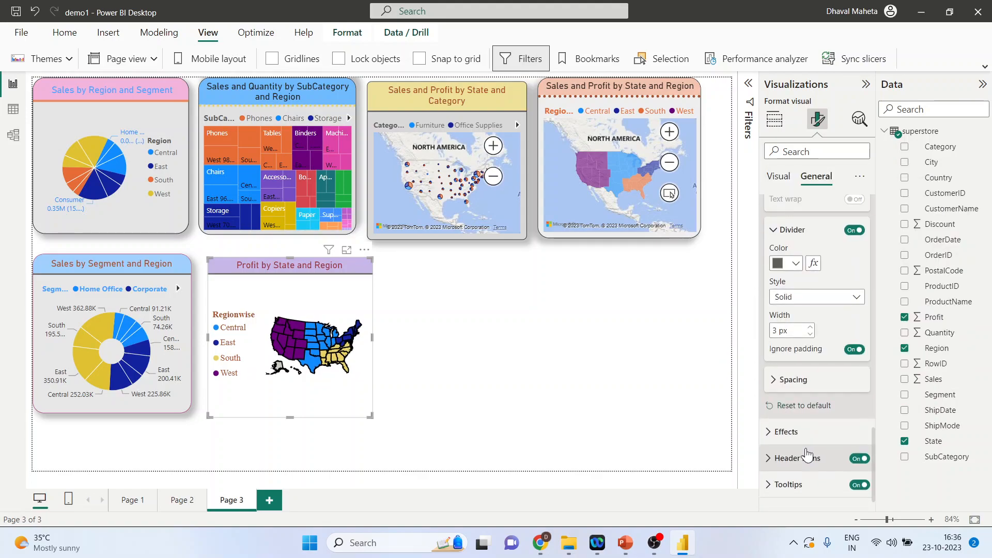
click(775, 382)
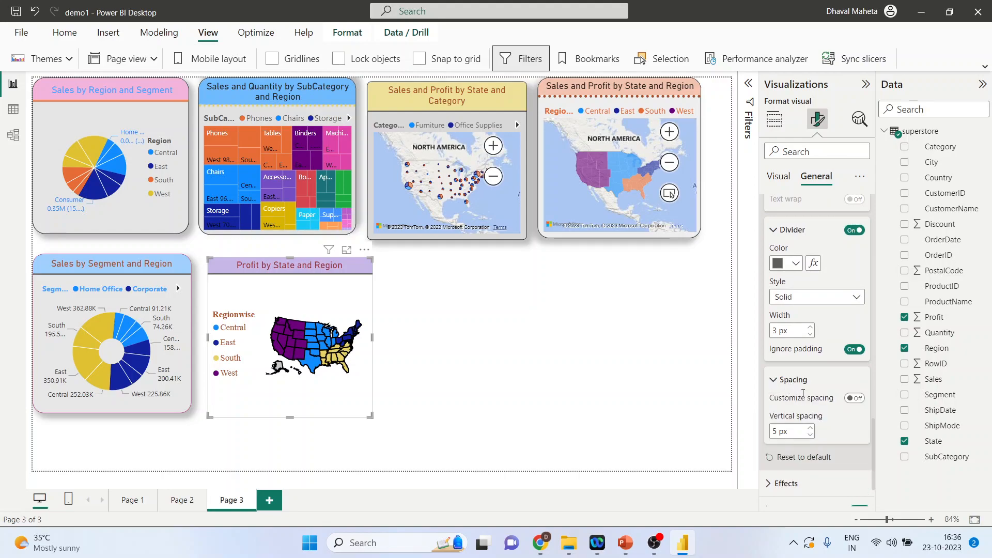
click(809, 429)
click(809, 429)
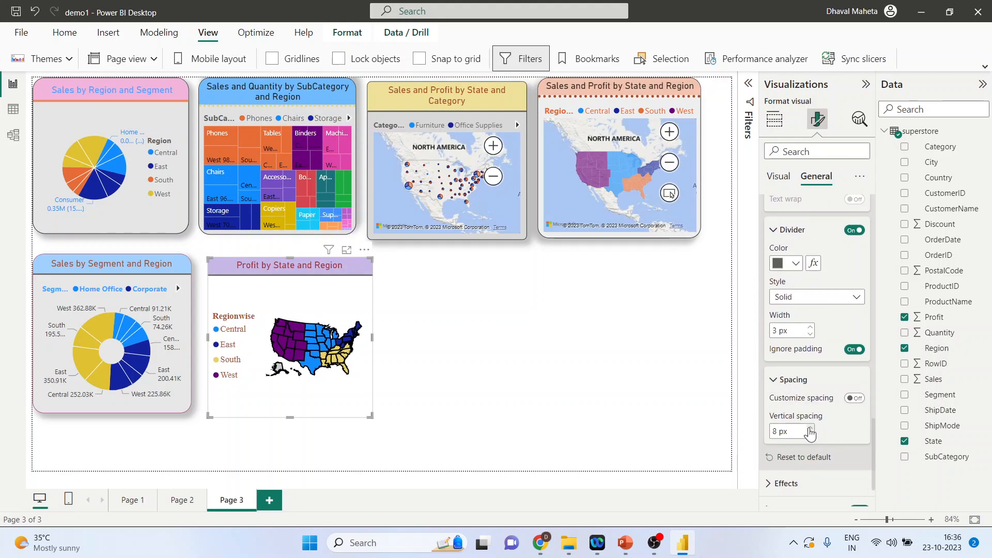
Step: Give the map visual a light gray background with 44% transparency
scroll(810, 433, down, 2)
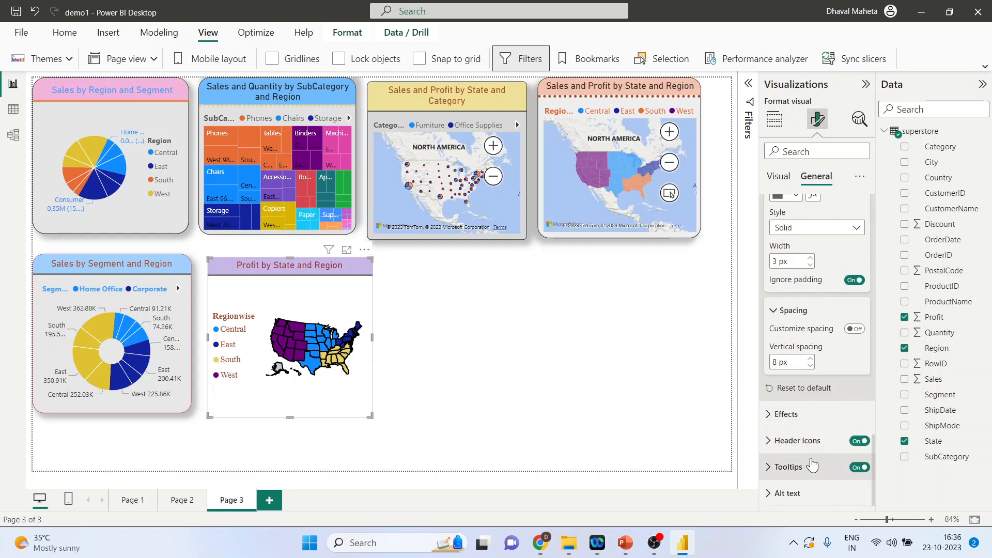
click(777, 415)
scroll(819, 423, down, 2)
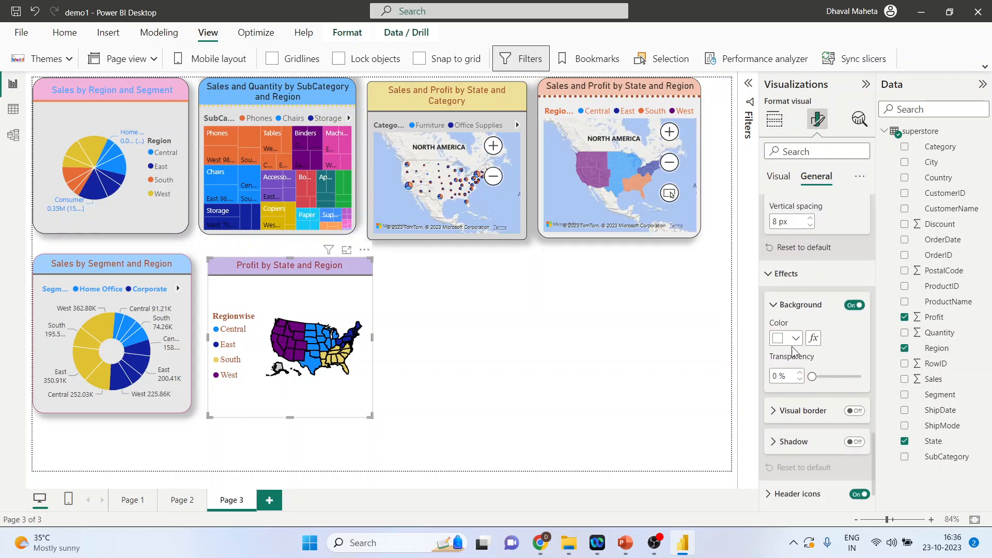
click(796, 338)
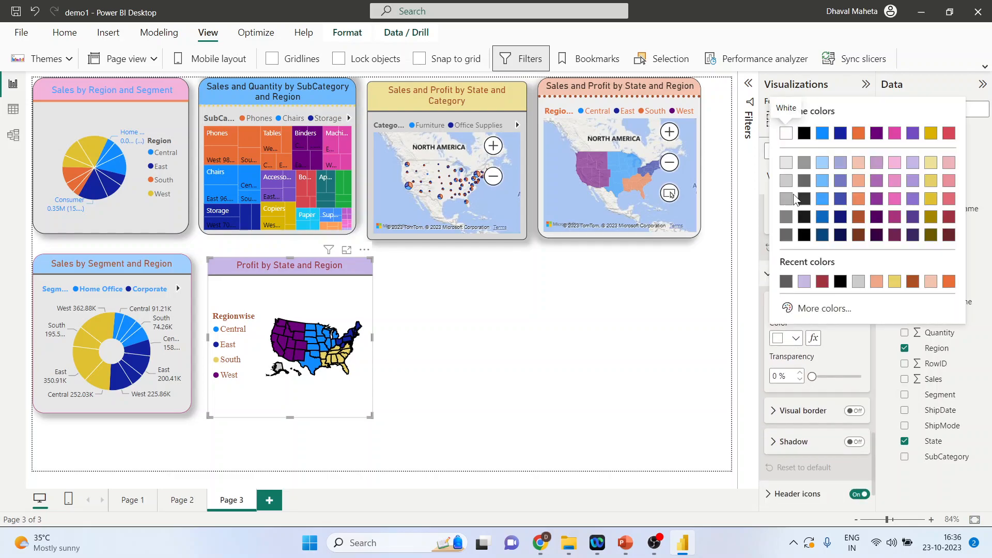
click(785, 162)
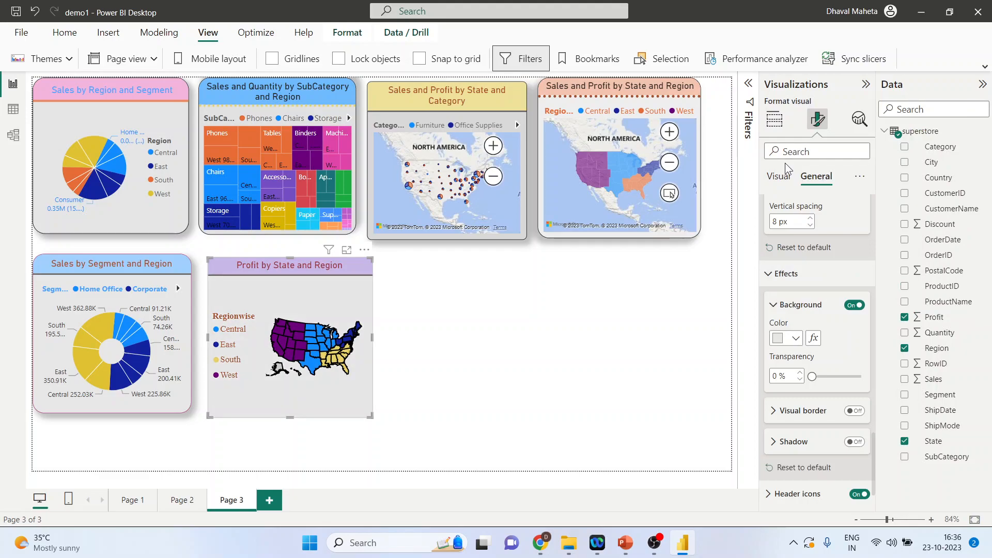
drag(812, 377, 834, 378)
Step: Turn on the map's visual border with 17 px rounded corners
scroll(806, 421, down, 1)
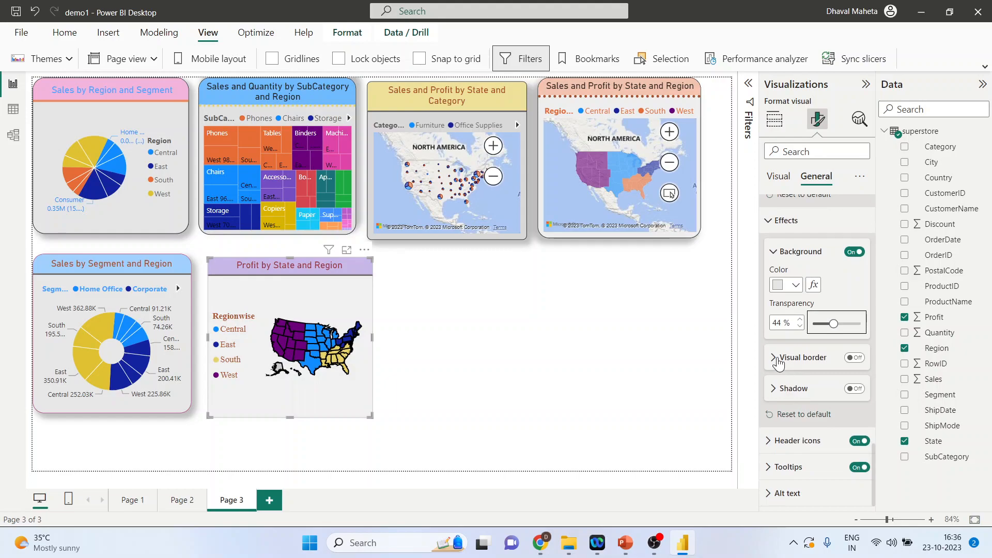
click(777, 359)
click(857, 359)
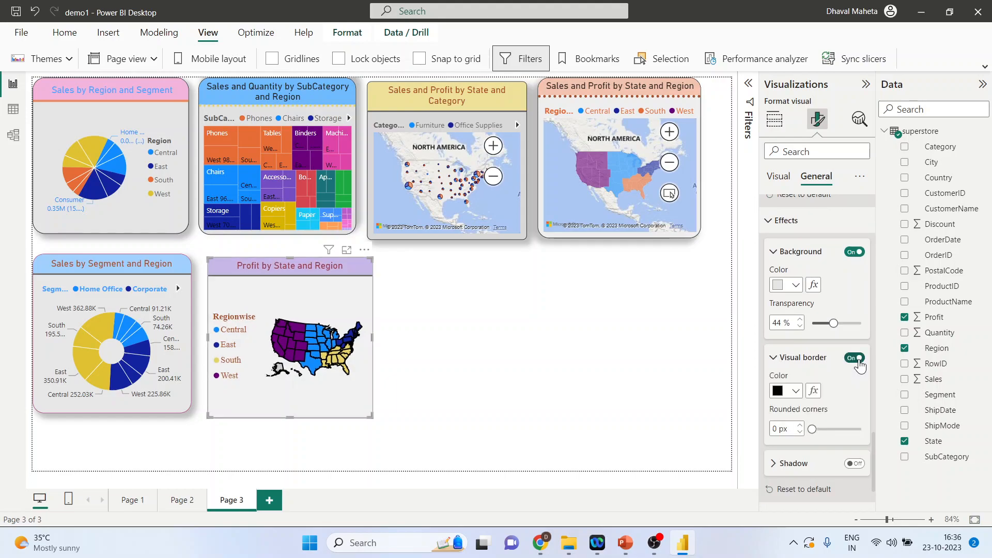
drag(812, 429, 839, 429)
Step: Turn on the shadow effect for the map visual
scroll(808, 447, down, 2)
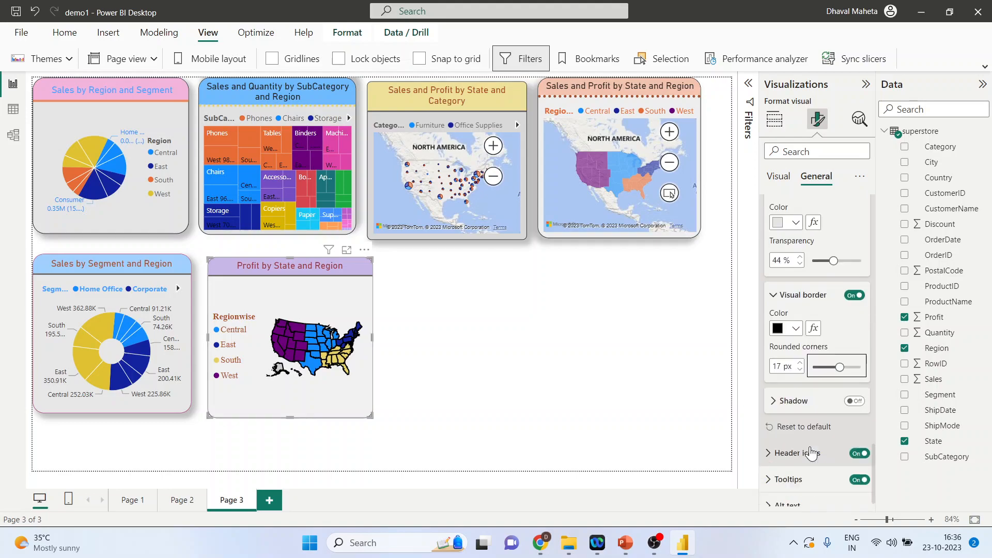
click(775, 389)
click(857, 392)
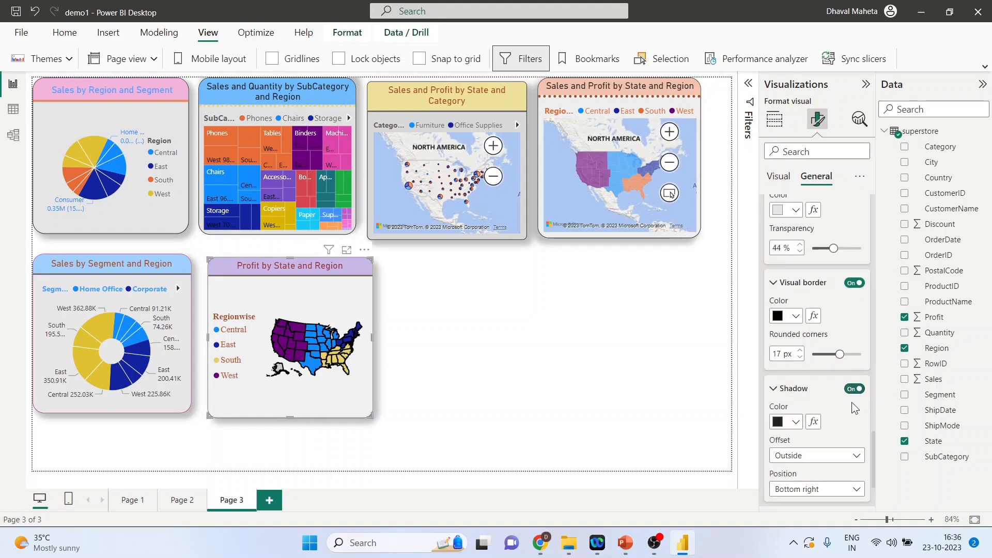
Step: Try a light purple background, dark border, dark orange icons and 36% transparency on the map's header icons, and reset them to default
scroll(840, 431, down, 3)
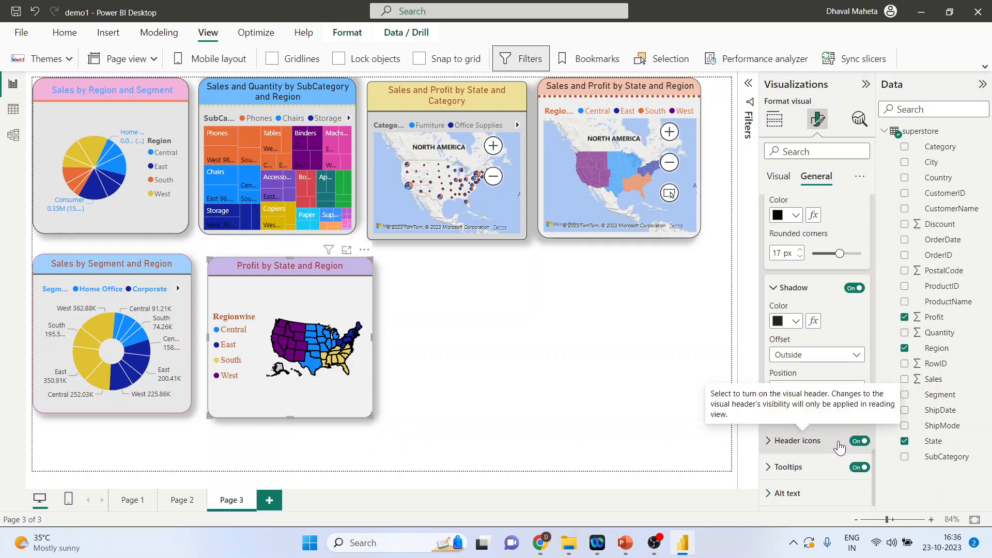
click(778, 440)
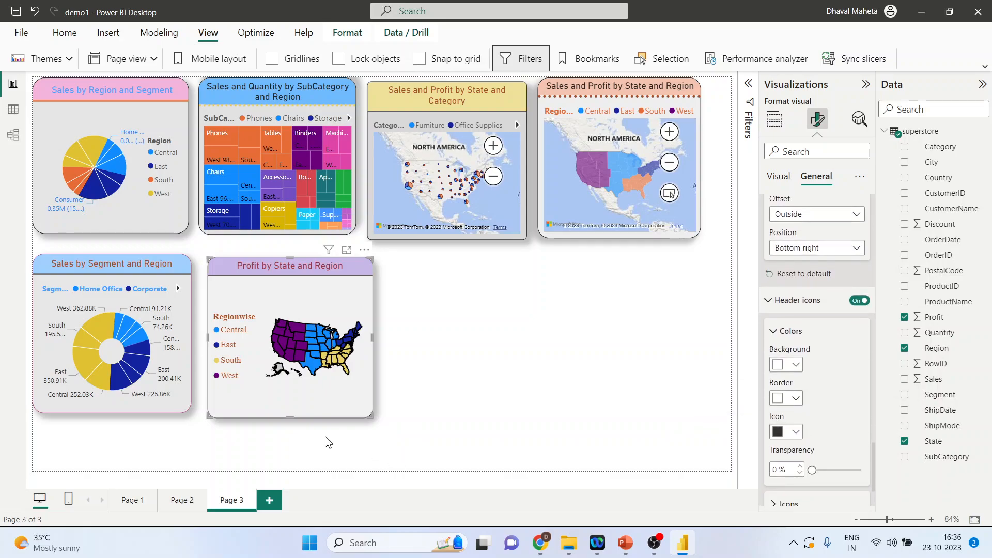
mouse_move(331, 258)
click(798, 364)
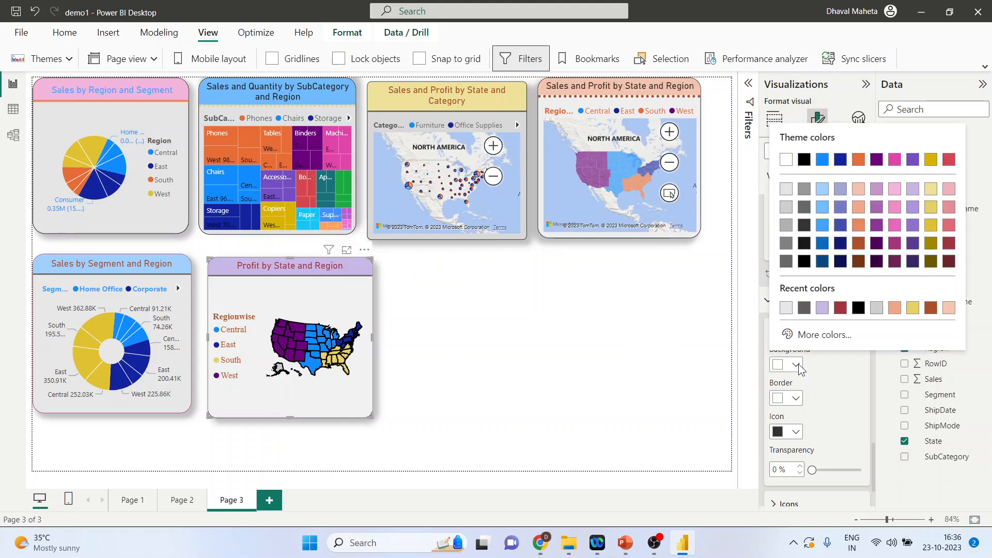
click(822, 308)
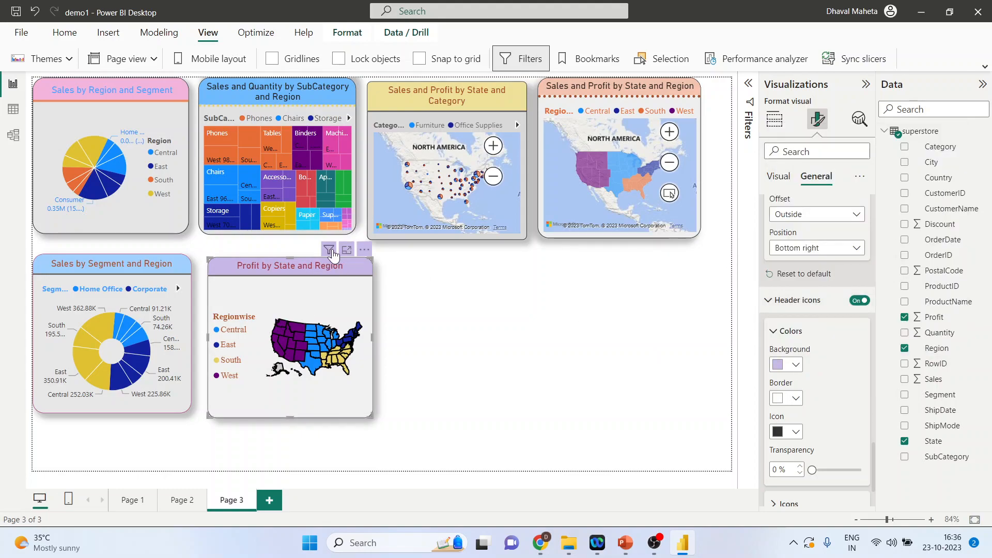
click(801, 399)
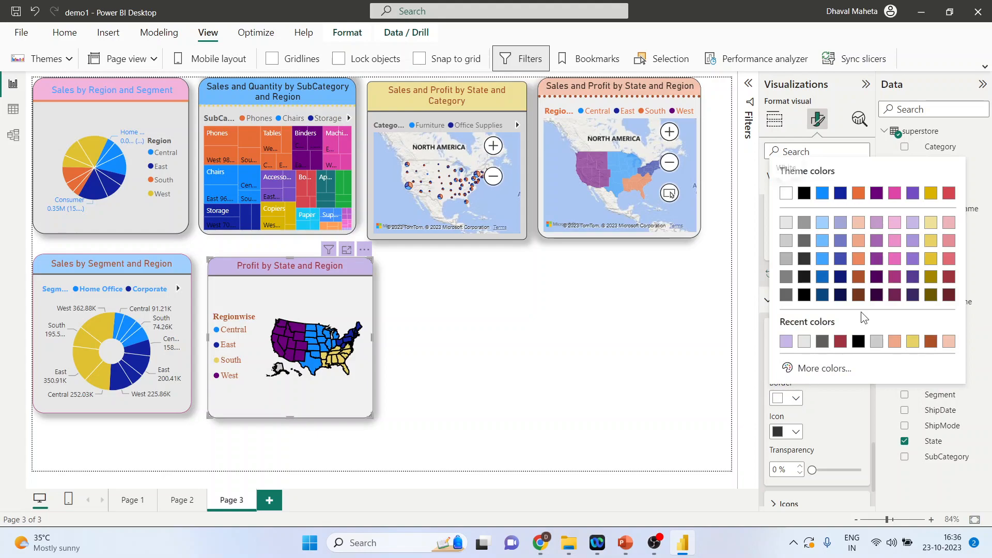
click(791, 193)
click(796, 432)
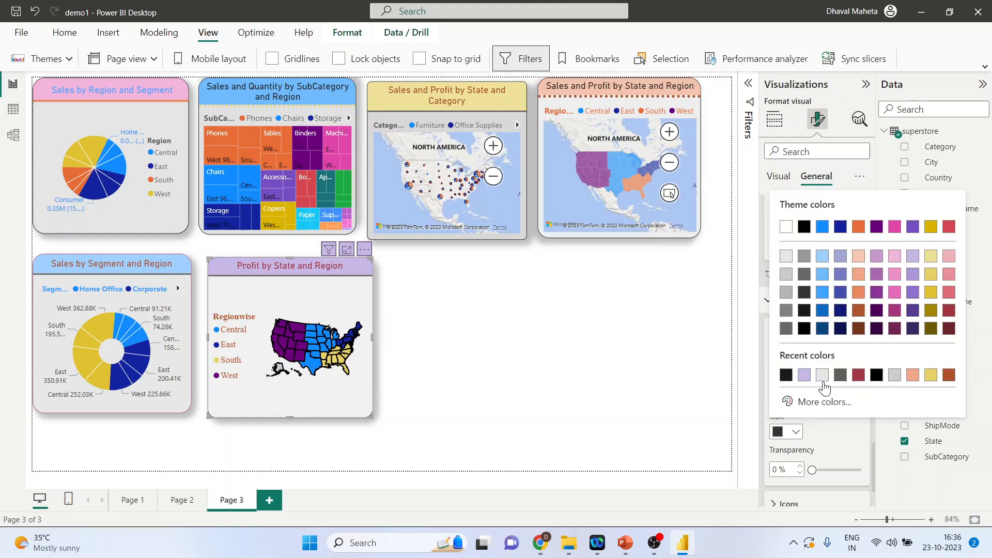
click(857, 312)
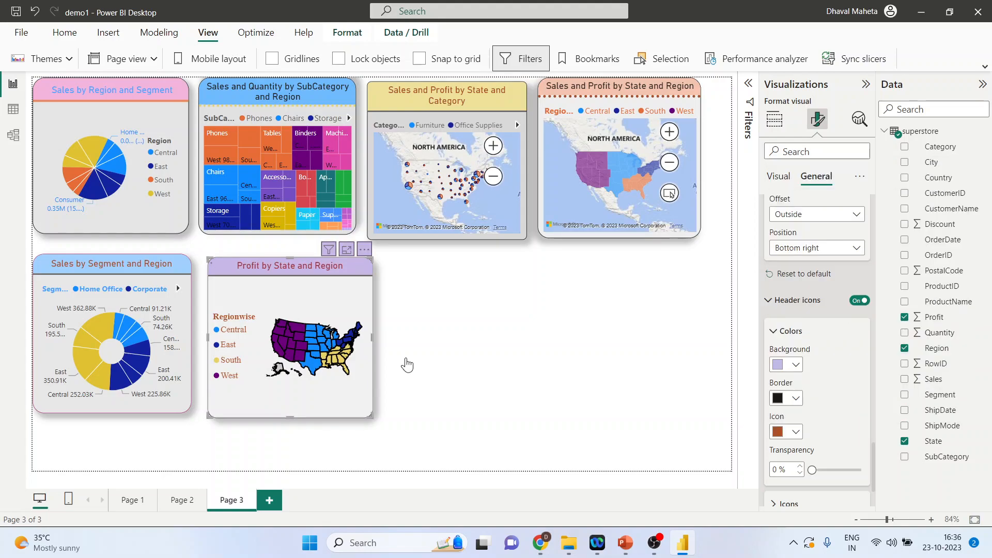
mouse_move(812, 470)
mouse_down()
mouse_move(837, 471)
mouse_move(828, 471)
mouse_up()
scroll(819, 433, down, 2)
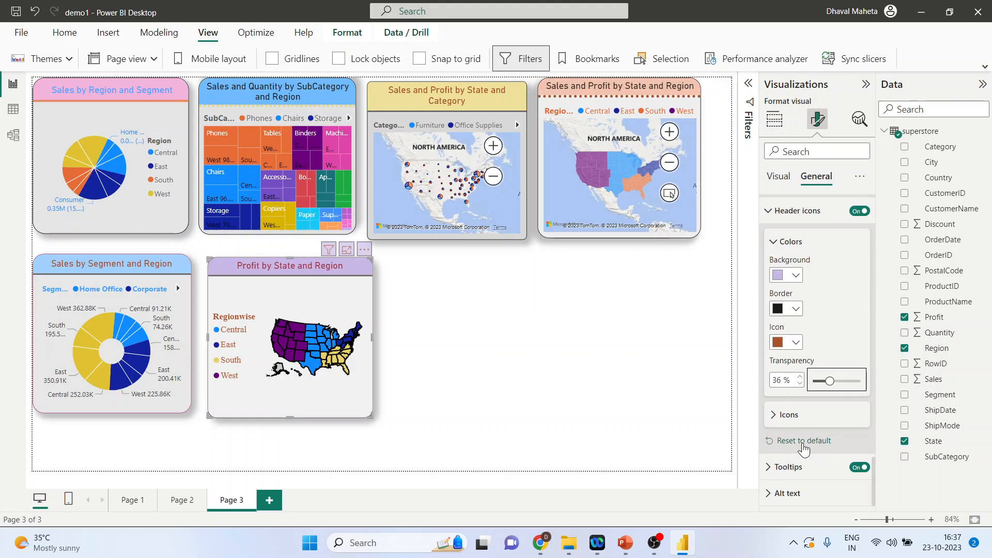
click(801, 442)
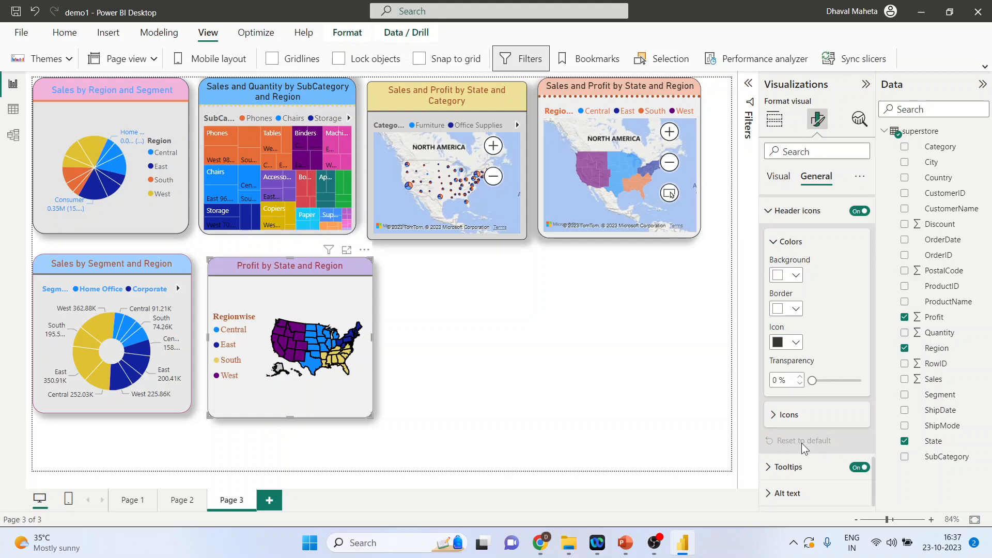
Step: Review the map's header icon options and show the map in focus mode
click(773, 417)
scroll(824, 418, down, 5)
scroll(836, 400, down, 1)
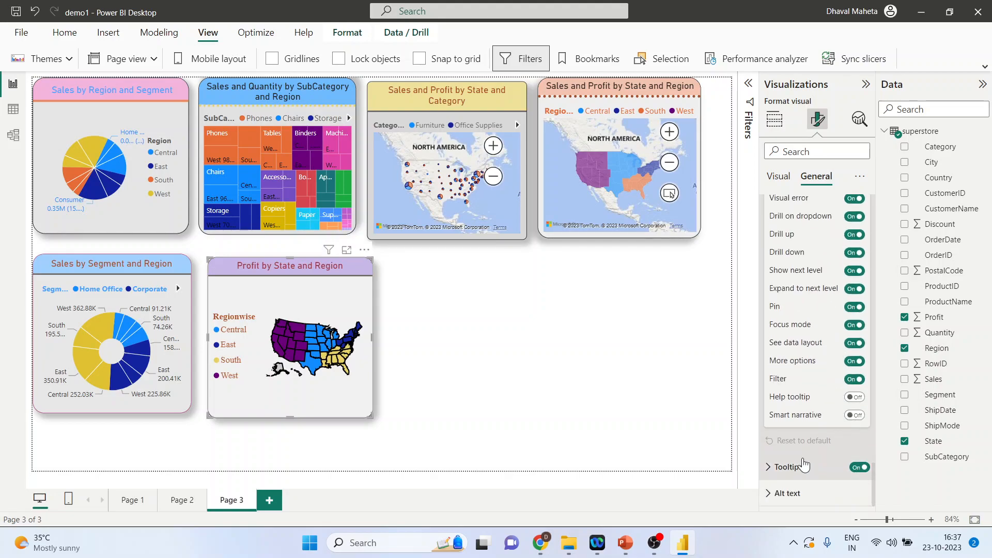
click(347, 252)
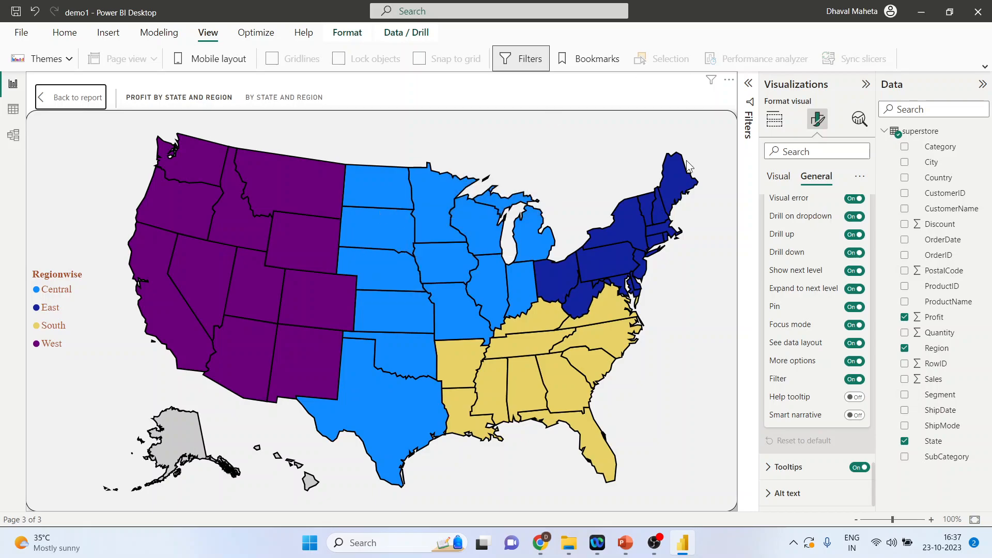
Step: Open the map's data export as a CSV file and cancel it without saving
click(729, 81)
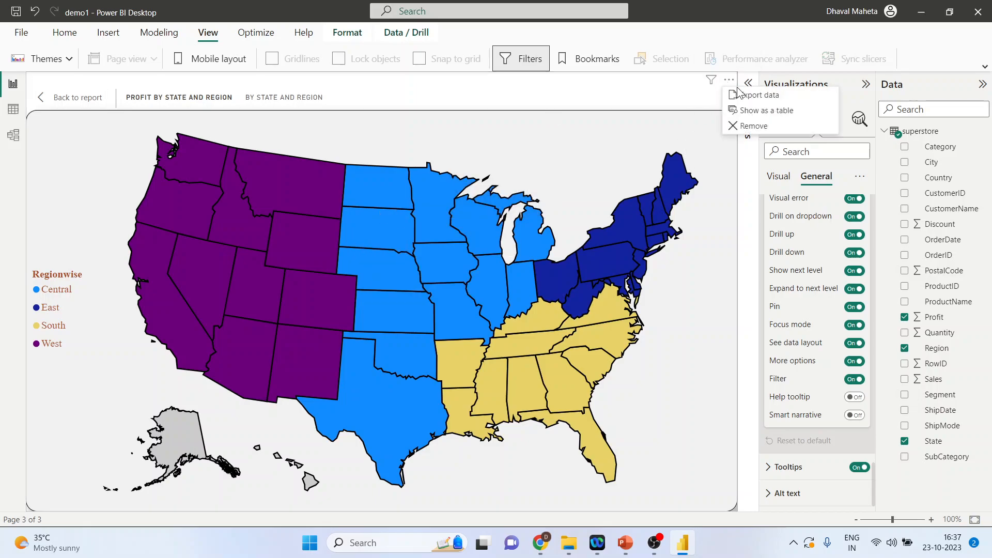
click(737, 95)
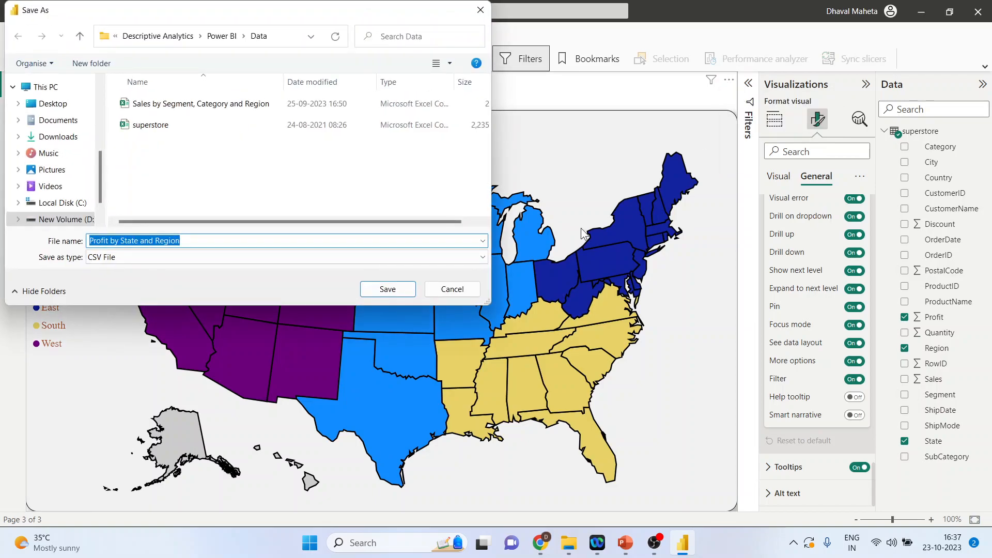
click(451, 293)
Step: Show the map's data as a table, switch it to the vertical layout beside the map, and return to the report page
click(733, 82)
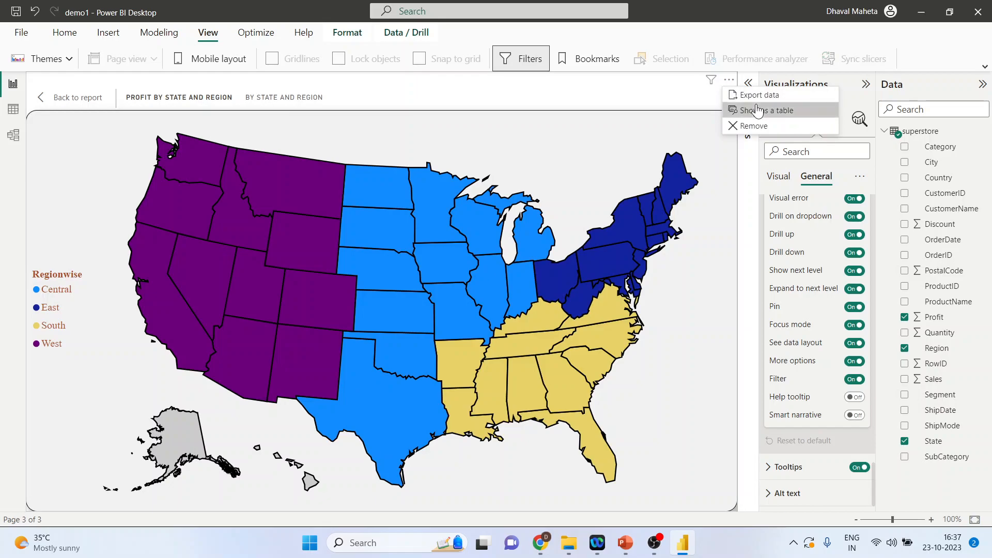
click(754, 111)
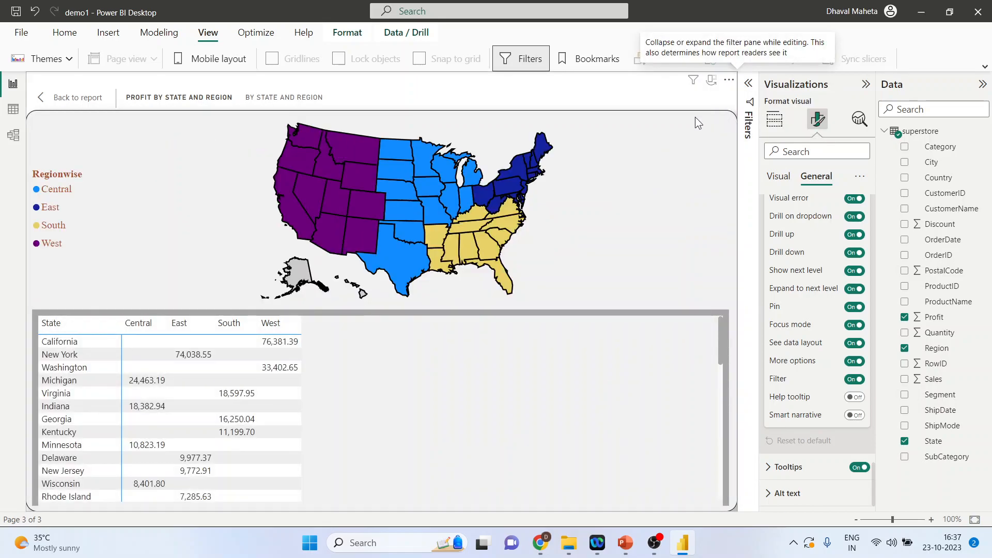
click(711, 81)
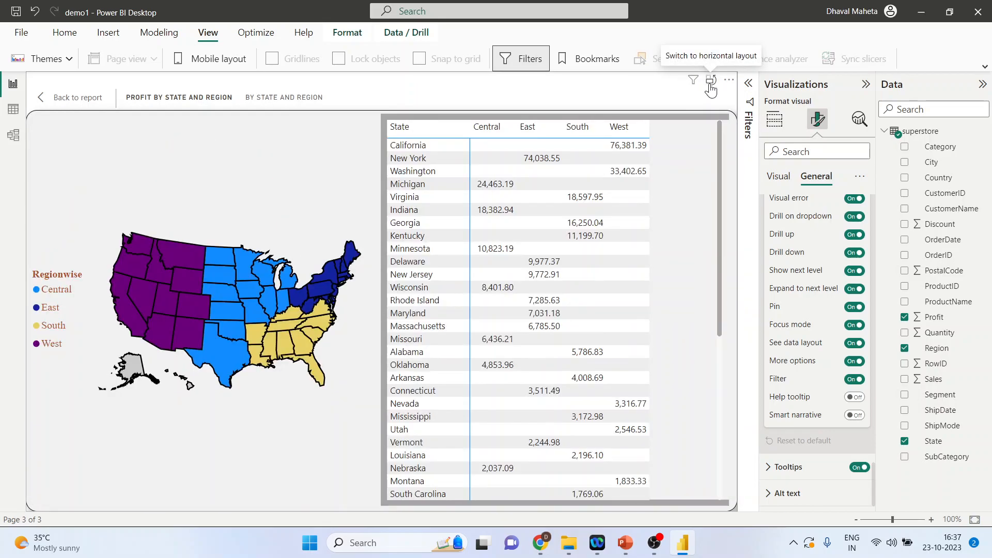
click(732, 81)
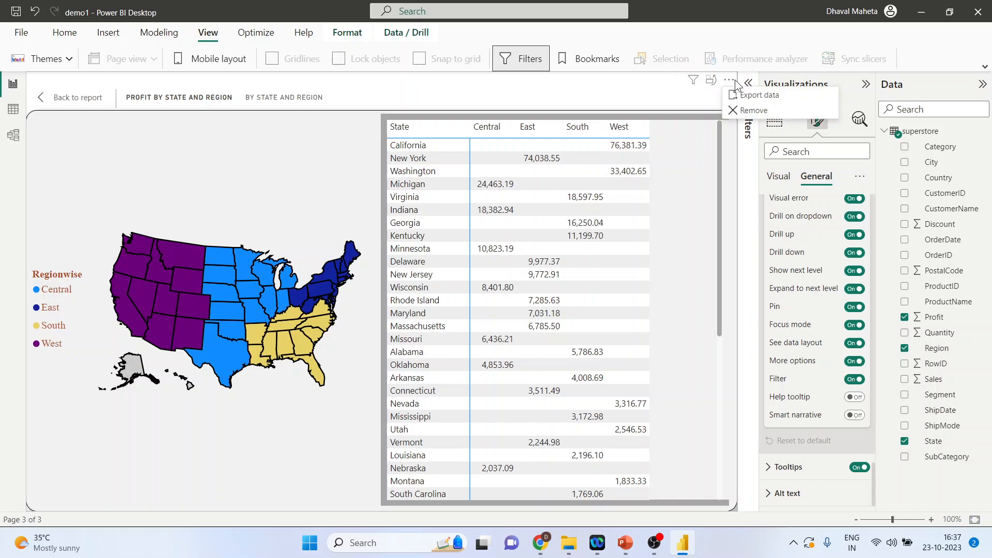
click(670, 88)
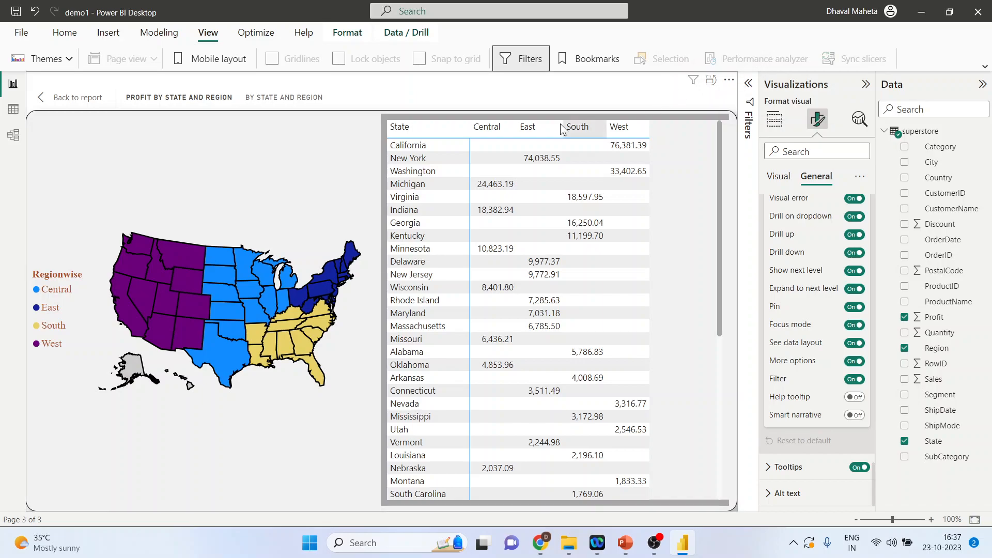
click(45, 106)
Step: Switch to the "Power BI slide" presentation in PowerPoint and start the slide show from slide 2
mouse_move(624, 548)
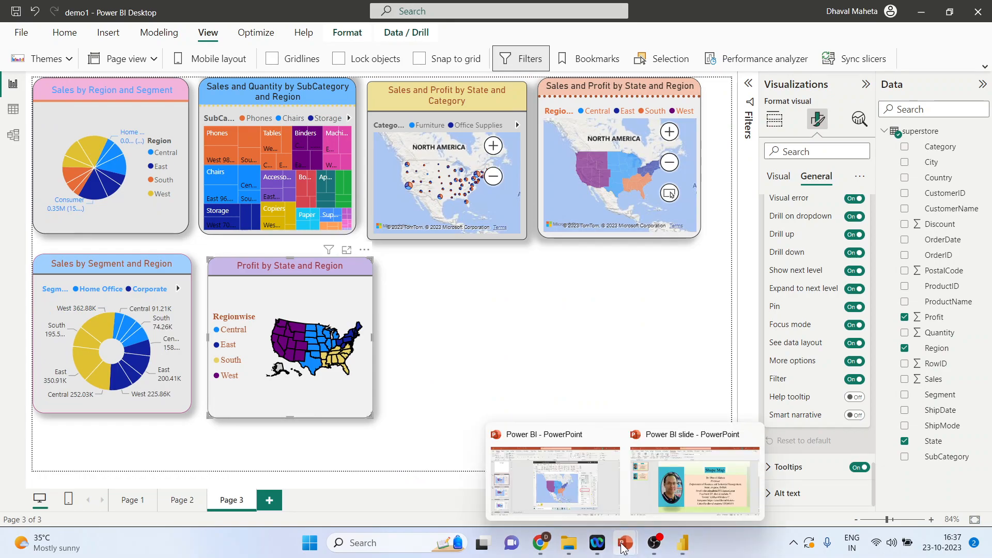
click(672, 501)
click(88, 246)
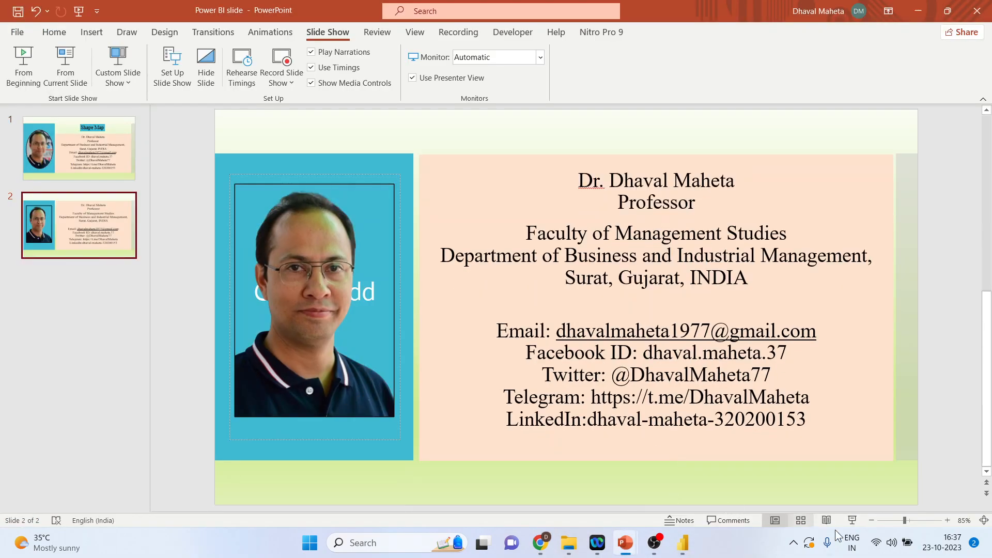
click(852, 521)
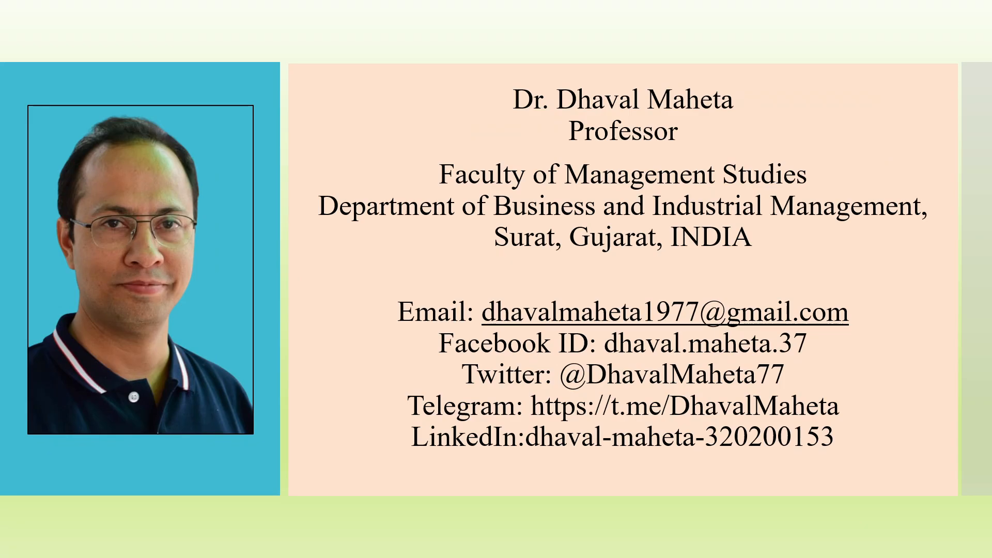